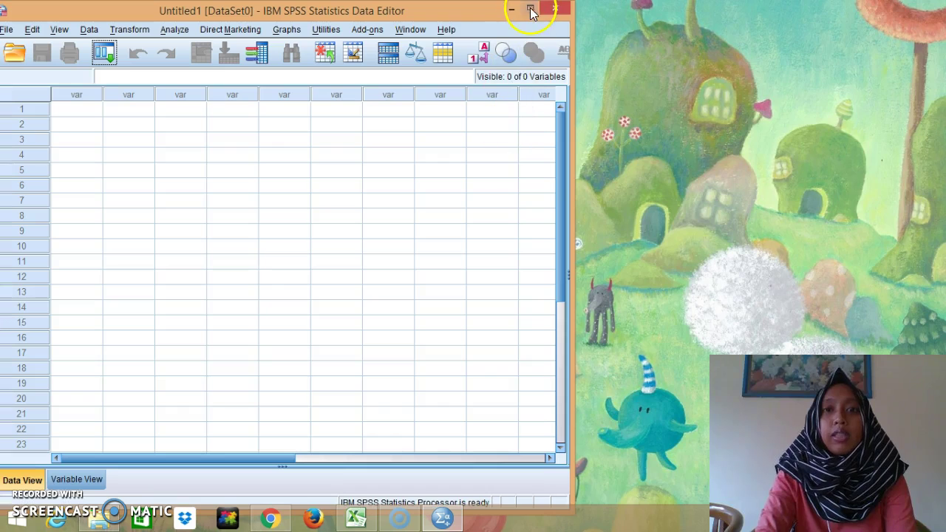
Bring up the Excel workbook Book1 beside the SPSS data editor and select cell B2 under Kategori Usaha.
{"action": "left_click_drag", "start_coordinate": [470, 10], "coordinate": [472, 10]}
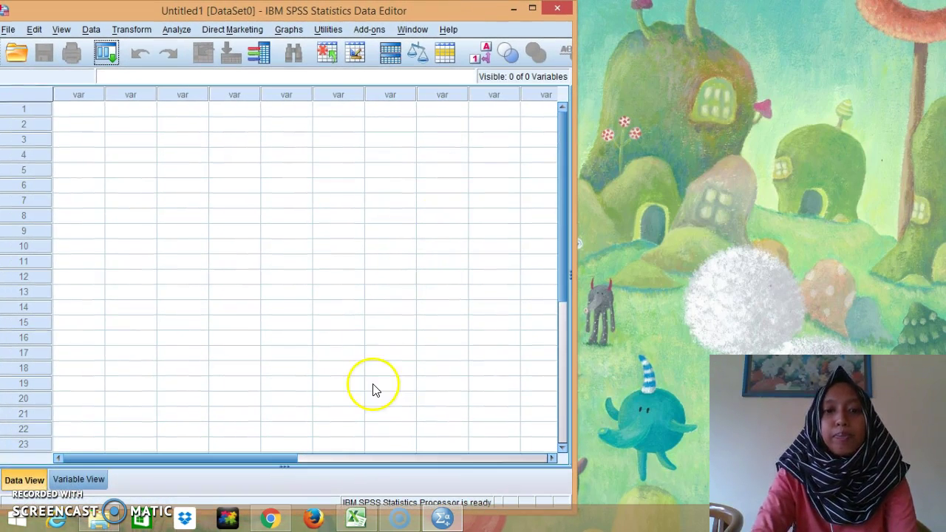
{"action": "left_click", "coordinate": [355, 519]}
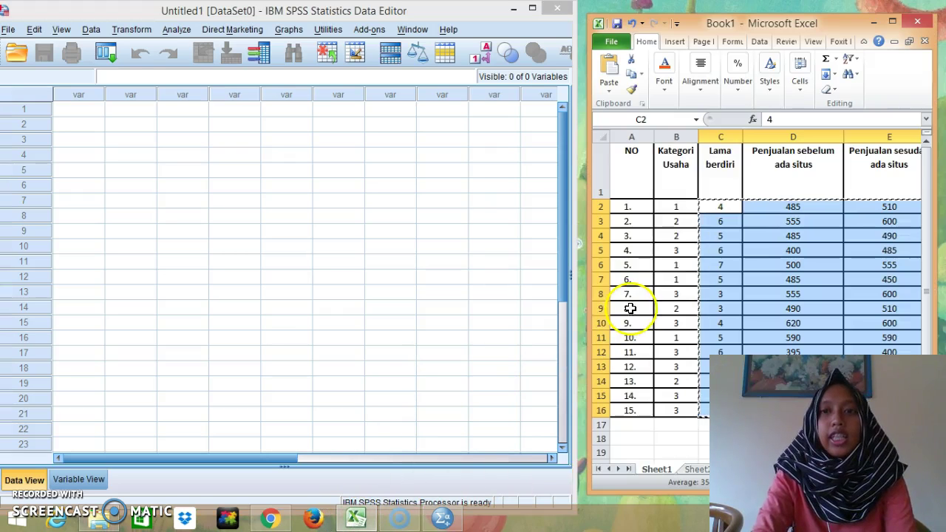
{"action": "left_click", "coordinate": [671, 207]}
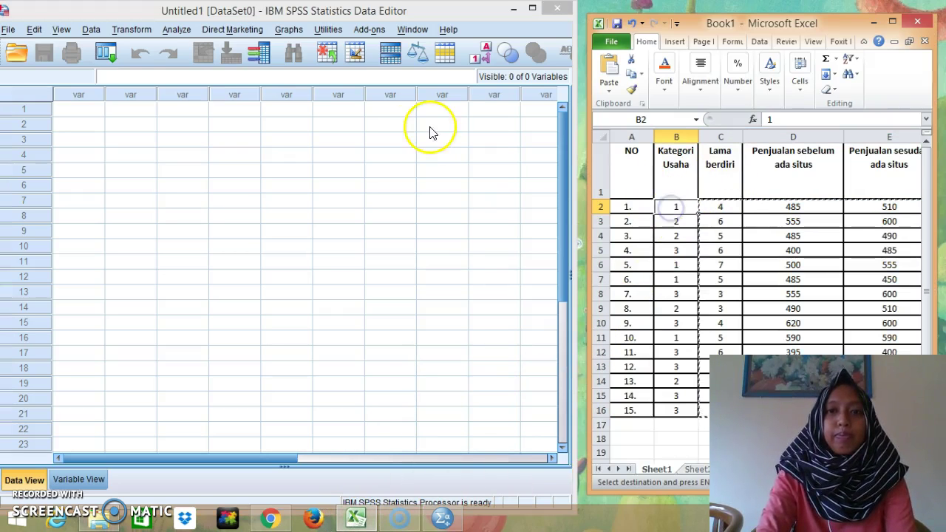
Switch to the SPSS variable definitions and name the first variable kategori_usaha.
{"action": "left_click", "coordinate": [70, 480]}
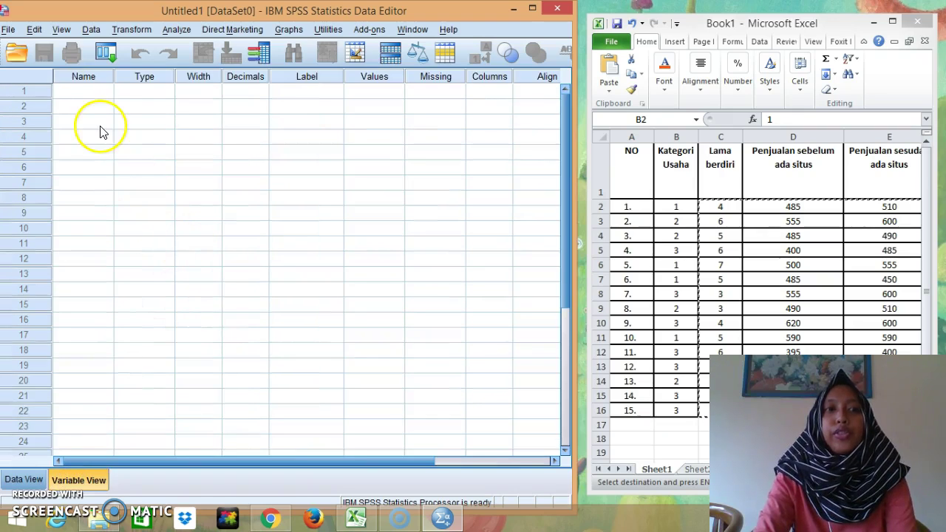
{"action": "left_click", "coordinate": [72, 90]}
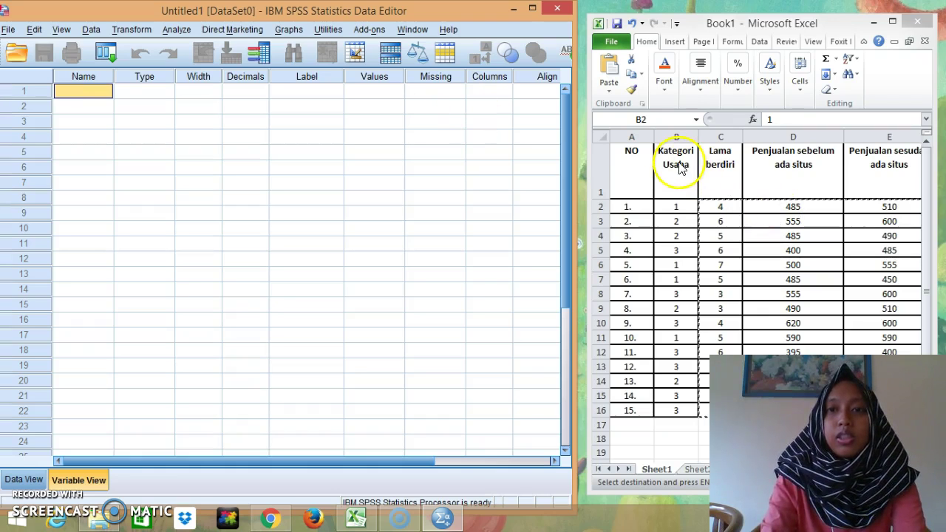
{"action": "left_click", "coordinate": [95, 91]}
{"action": "type", "text": "kategori_usa"}
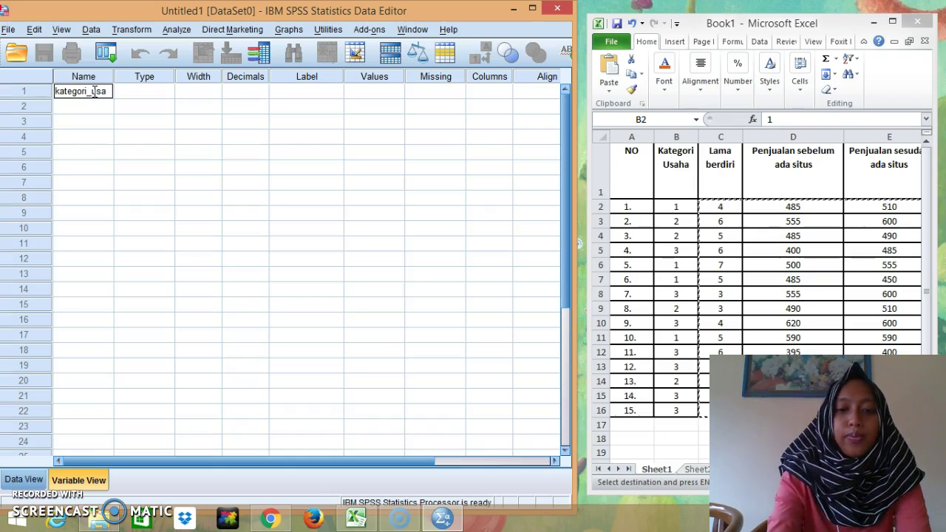
{"action": "key", "text": "Return"}
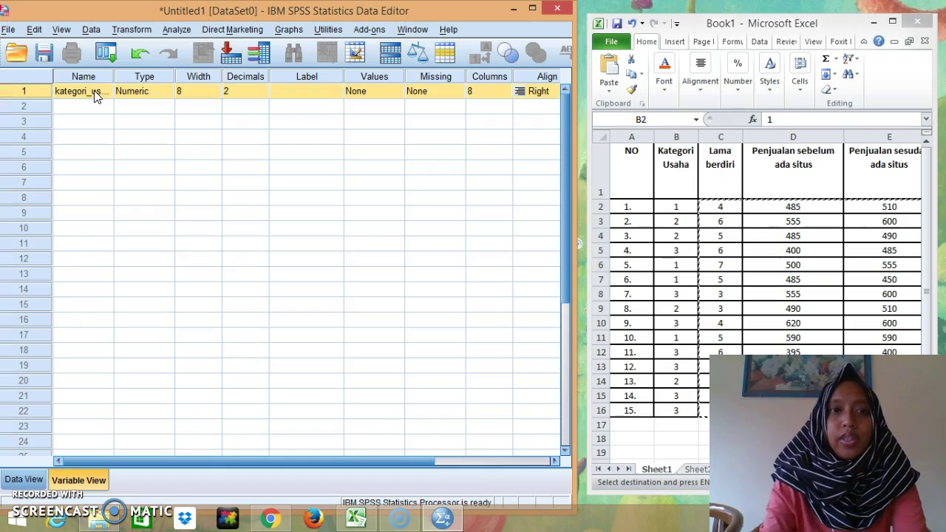
Set the first variable's decimals to 0 and its width to 13.
{"action": "left_click", "coordinate": [245, 88]}
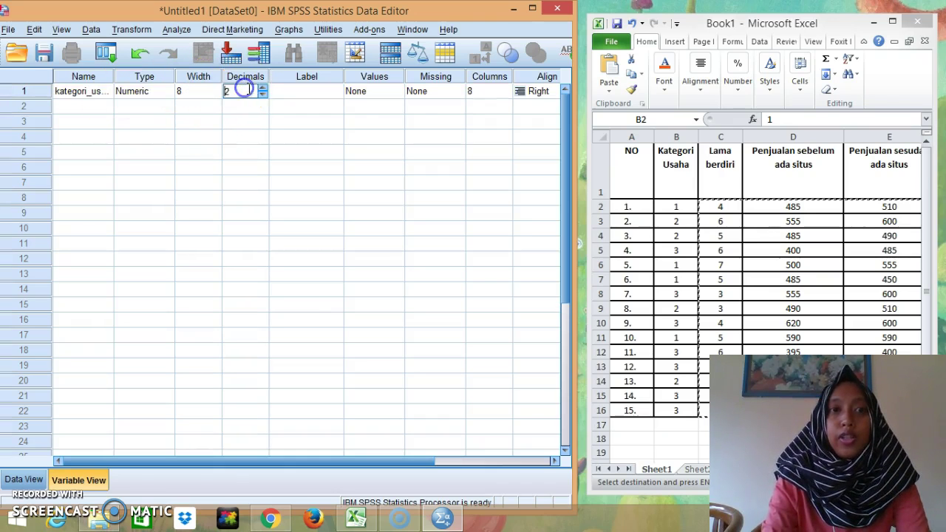
{"action": "left_click", "coordinate": [264, 97]}
{"action": "left_click", "coordinate": [187, 92]}
{"action": "type", "text": "10"}
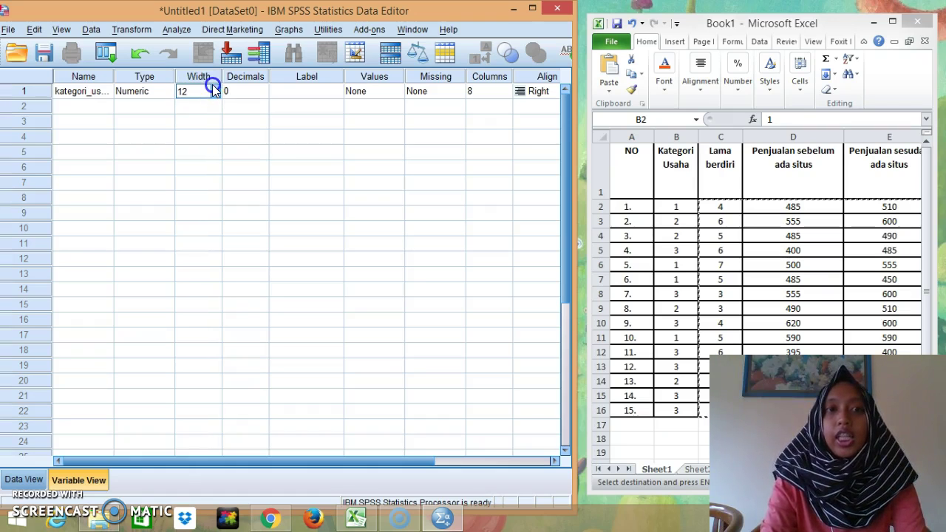
{"action": "left_click", "coordinate": [214, 88]}
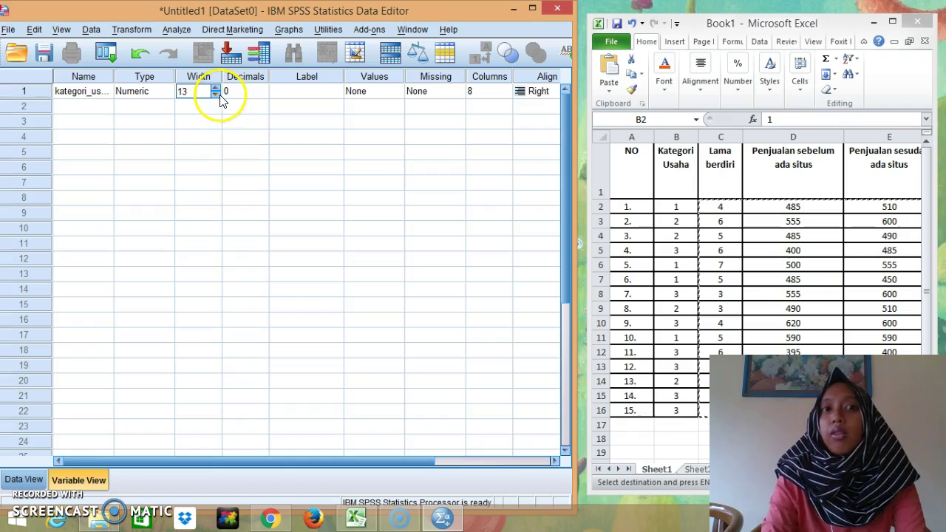
Give the first variable the label "kategori usaha".
{"action": "left_click", "coordinate": [323, 93]}
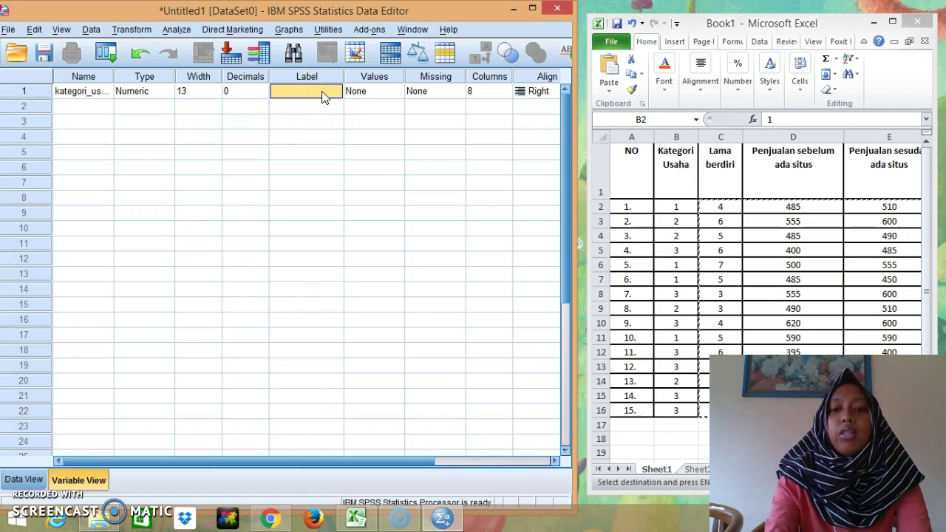
{"action": "type", "text": "ka"}
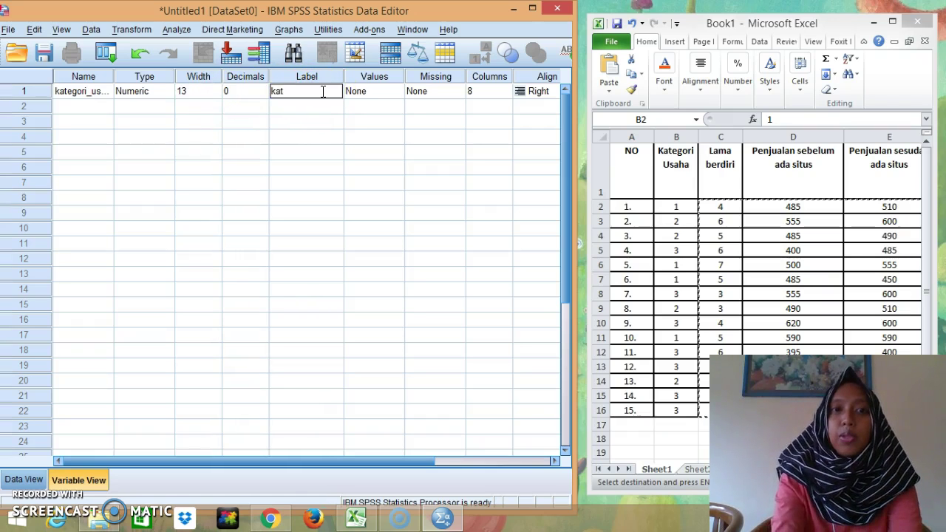
{"action": "type", "text": "t"}
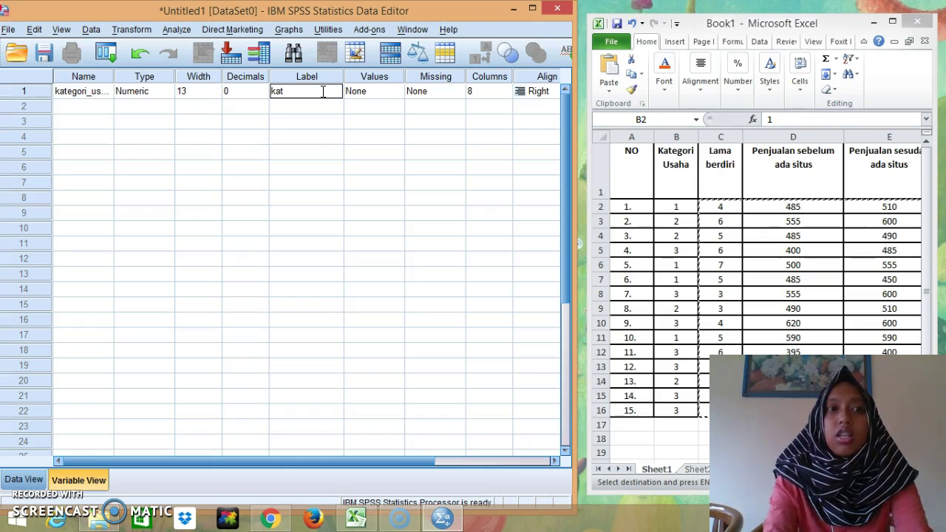
{"action": "type", "text": "egori usaha"}
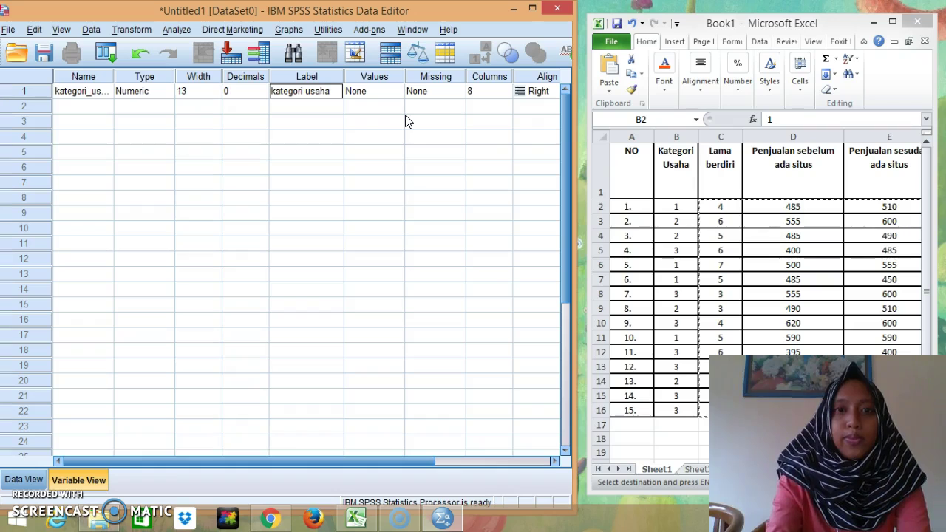
Define value labels for the first variable: 1 as "jasa" and 2 as "dagang".
{"action": "left_click", "coordinate": [400, 91]}
{"action": "left_click", "coordinate": [399, 92]}
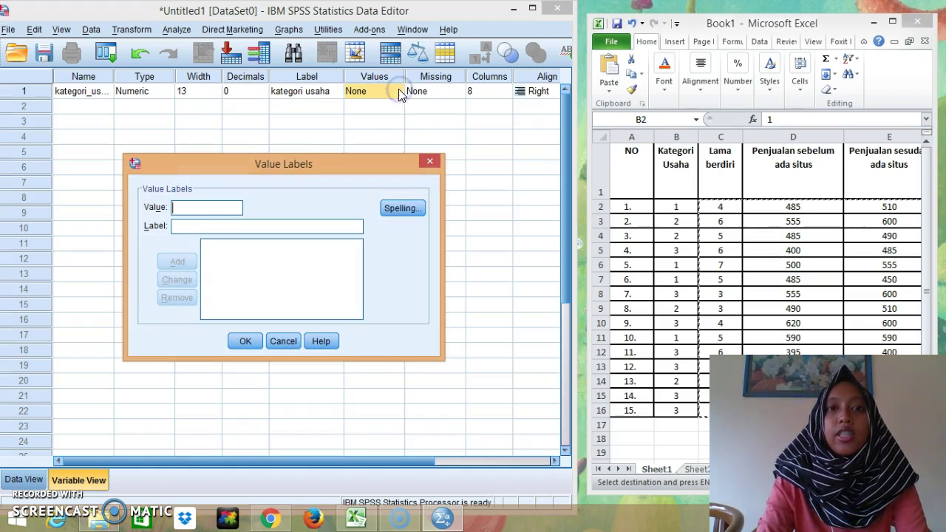
{"action": "left_click", "coordinate": [198, 211]}
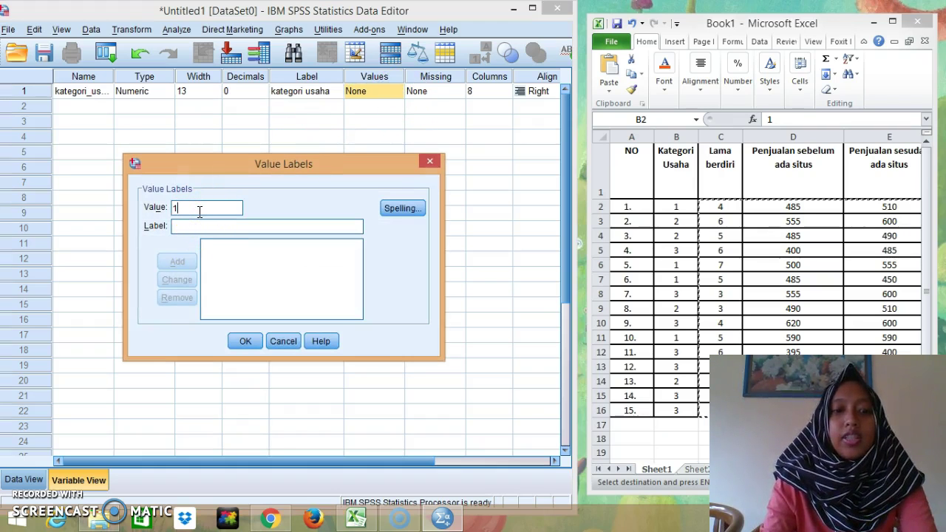
{"action": "key", "text": "Tab"}
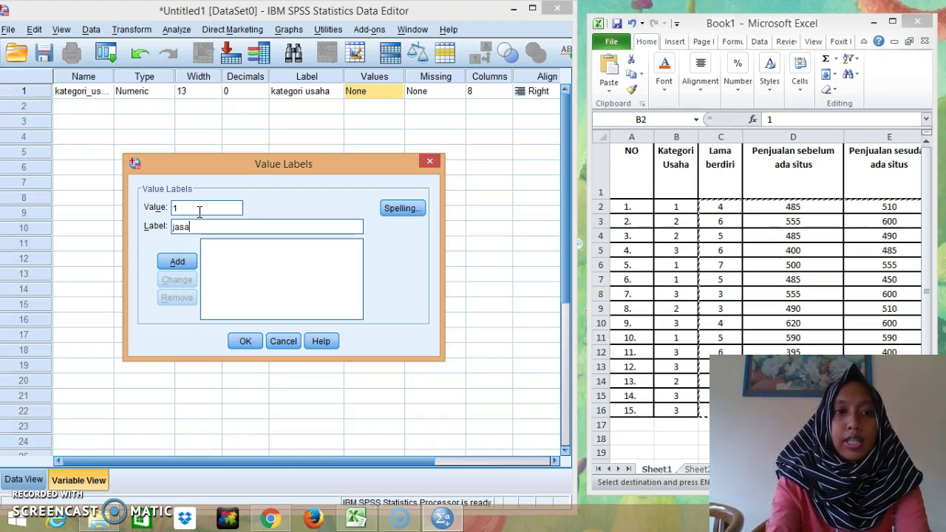
{"action": "left_click", "coordinate": [178, 262]}
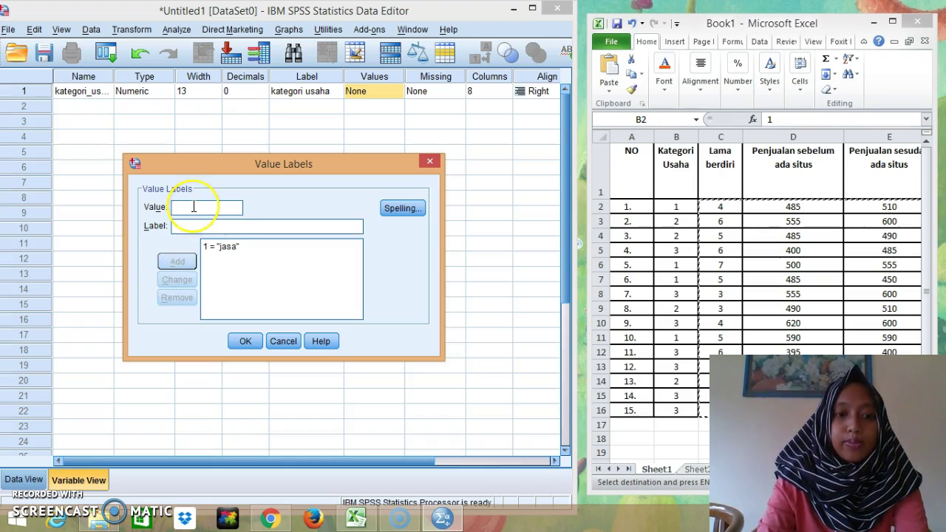
{"action": "left_click", "coordinate": [177, 227]}
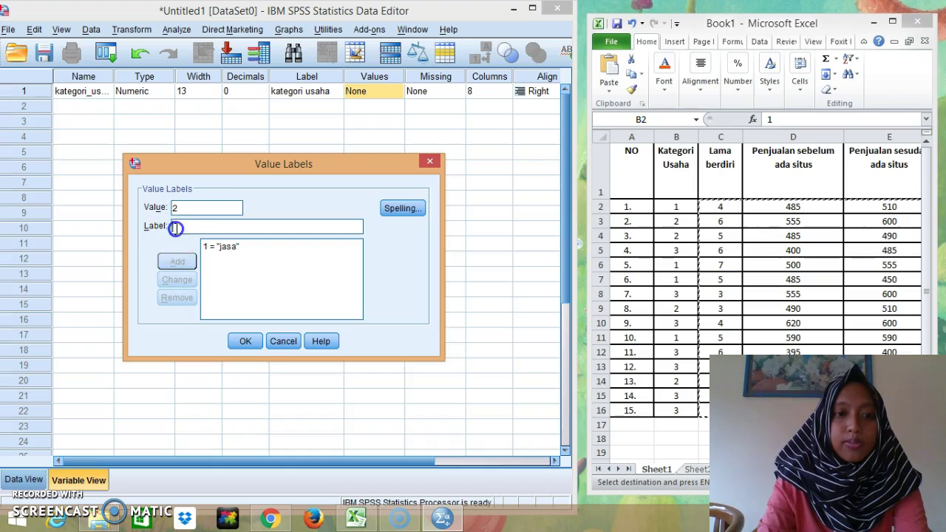
{"action": "type", "text": "dagang"}
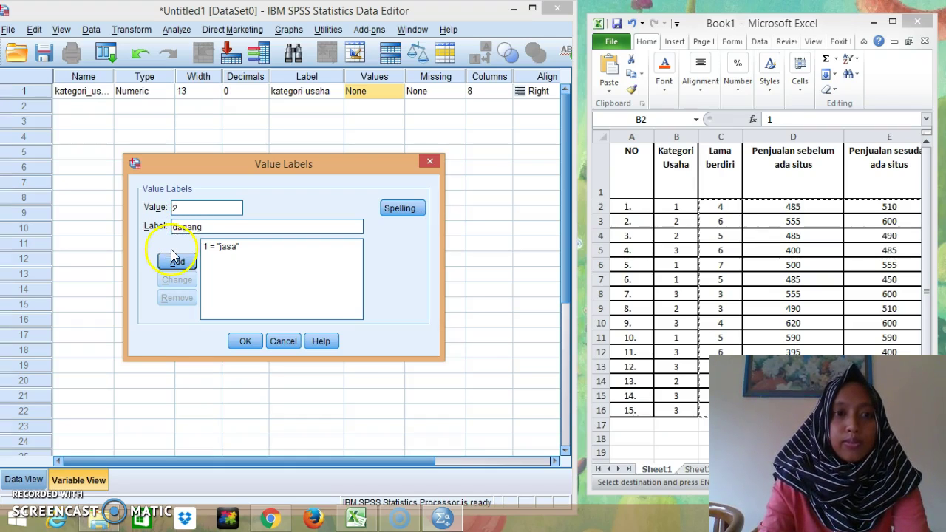
{"action": "left_click", "coordinate": [176, 261]}
Add the value label 3 as "usaha" and accept the first variable's value labels.
{"action": "left_click", "coordinate": [191, 205]}
{"action": "type", "text": "3"}
{"action": "left_click", "coordinate": [178, 227]}
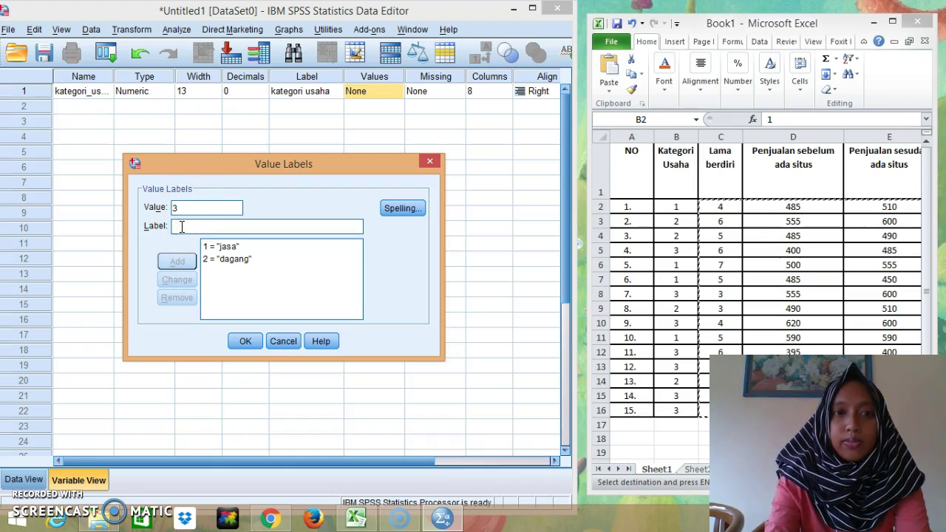
{"action": "type", "text": "usaha"}
{"action": "left_click", "coordinate": [171, 260]}
{"action": "left_click", "coordinate": [245, 339]}
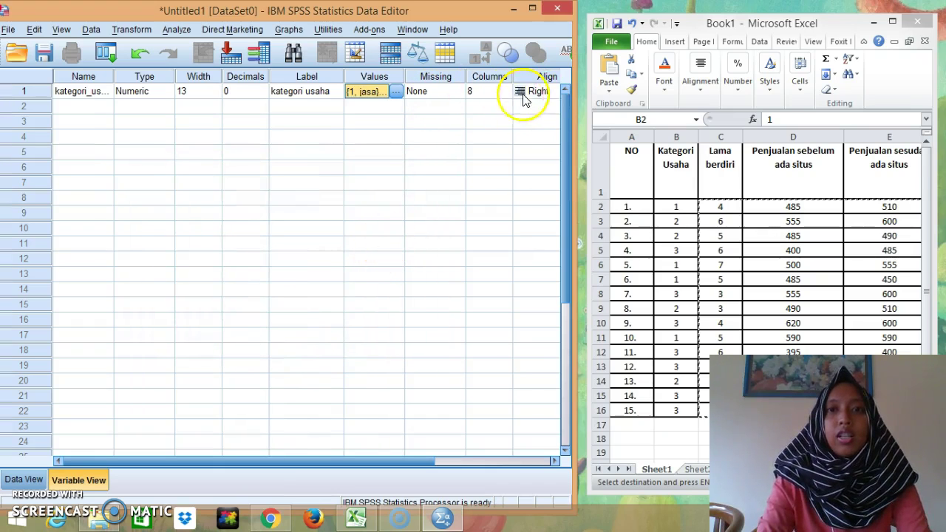
Set the measurement level of the kategori usaha variable to Ordinal.
{"action": "left_click", "coordinate": [335, 460]}
{"action": "left_click_drag", "start_coordinate": [335, 459], "coordinate": [480, 458]}
{"action": "left_click", "coordinate": [464, 91]}
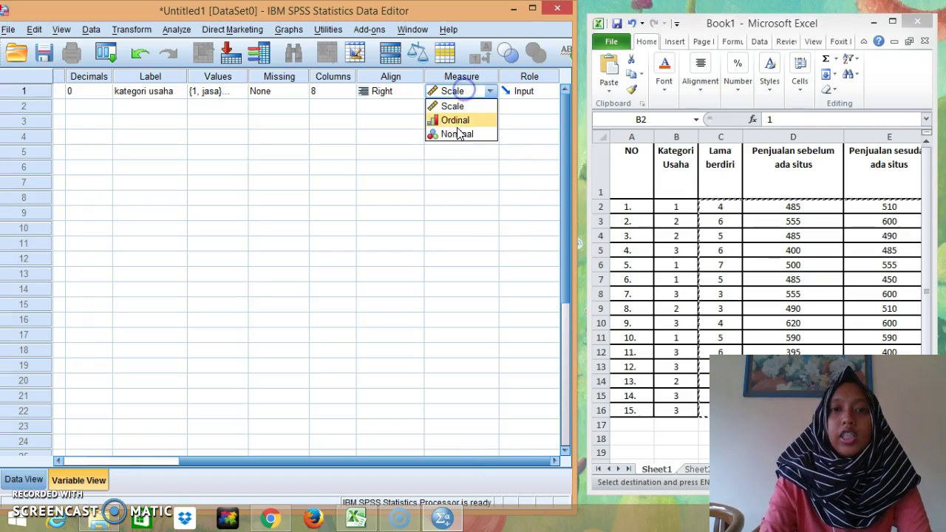
{"action": "left_click", "coordinate": [460, 121]}
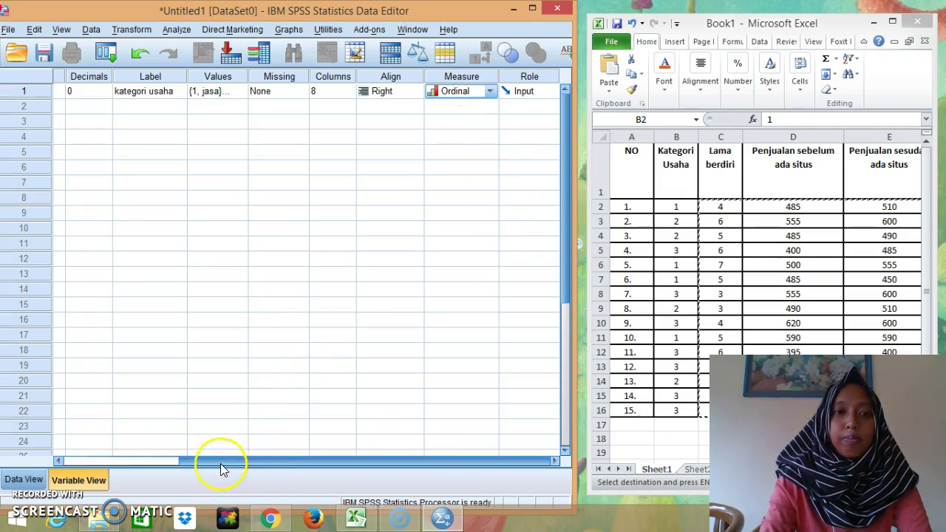
Create a second variable named lama_berdiri with width 13 and 0 decimals.
{"action": "left_click_drag", "start_coordinate": [220, 460], "coordinate": [81, 459]}
{"action": "left_click", "coordinate": [78, 105]}
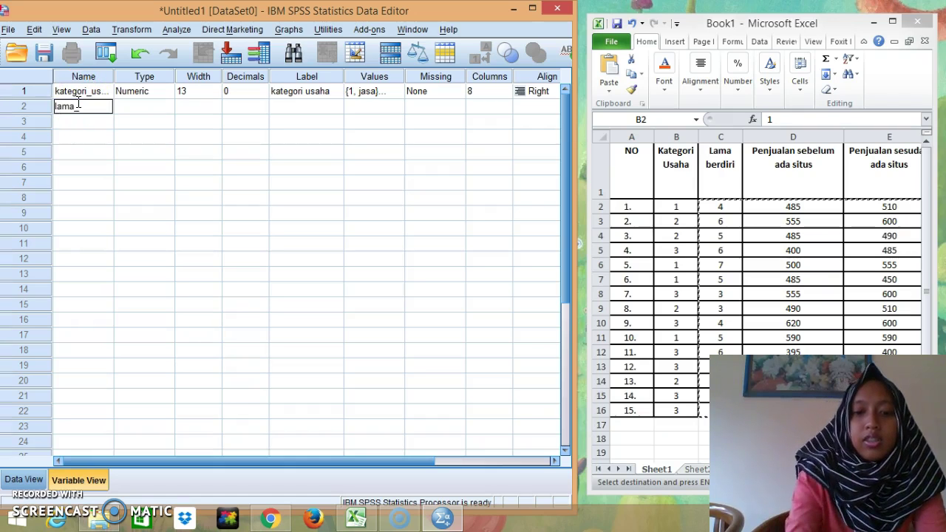
{"action": "left_click", "coordinate": [196, 105]}
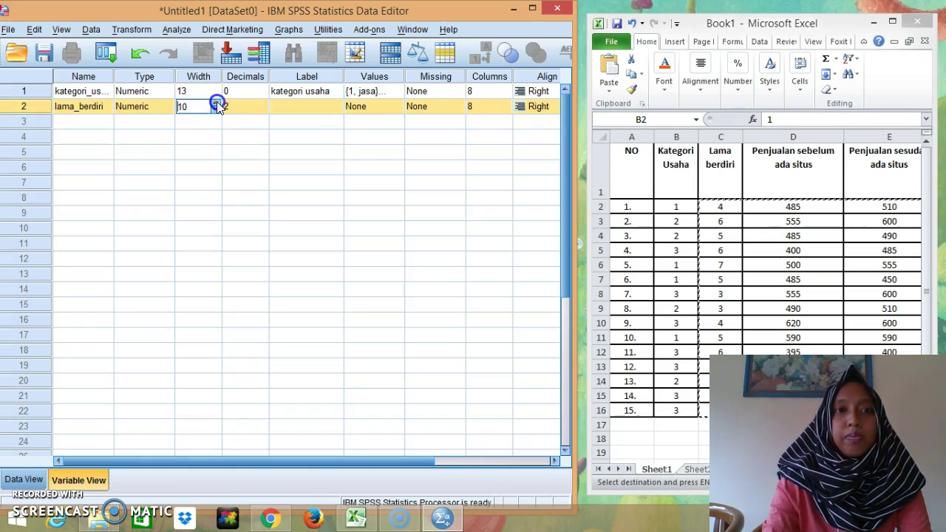
{"action": "left_click", "coordinate": [218, 103]}
{"action": "left_click", "coordinate": [244, 106]}
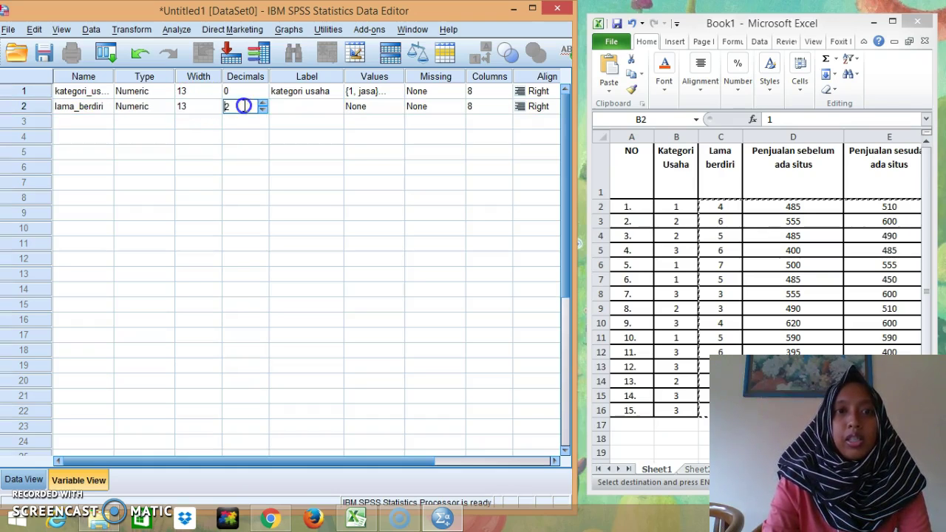
Label the second variable "lama_berdiri" and choose Scale as its measurement level.
{"action": "left_click", "coordinate": [301, 106]}
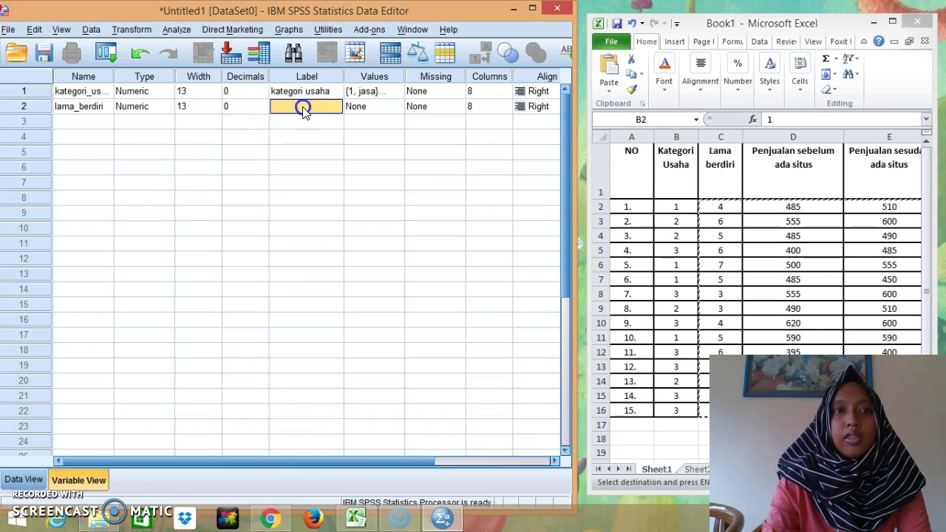
{"action": "type", "text": "lama_berdiri"}
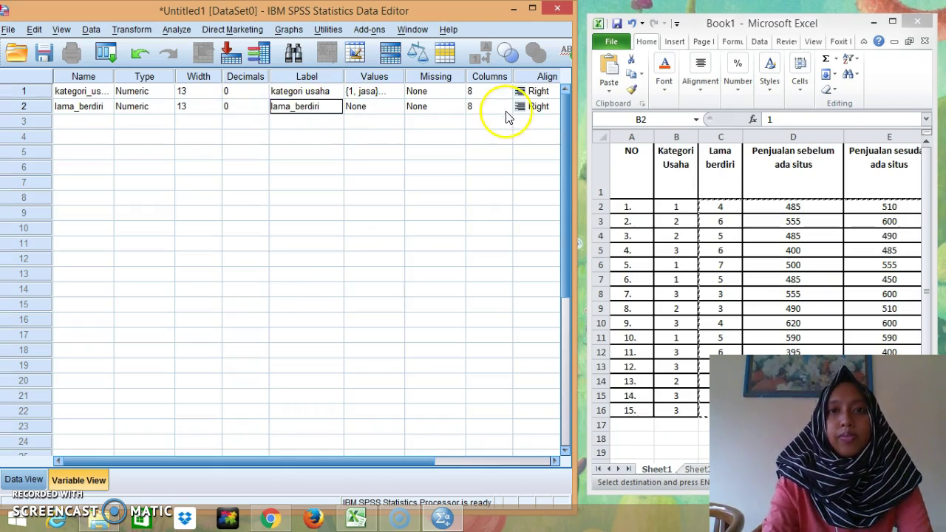
{"action": "left_click_drag", "start_coordinate": [296, 467], "coordinate": [458, 449]}
{"action": "left_click", "coordinate": [469, 108]}
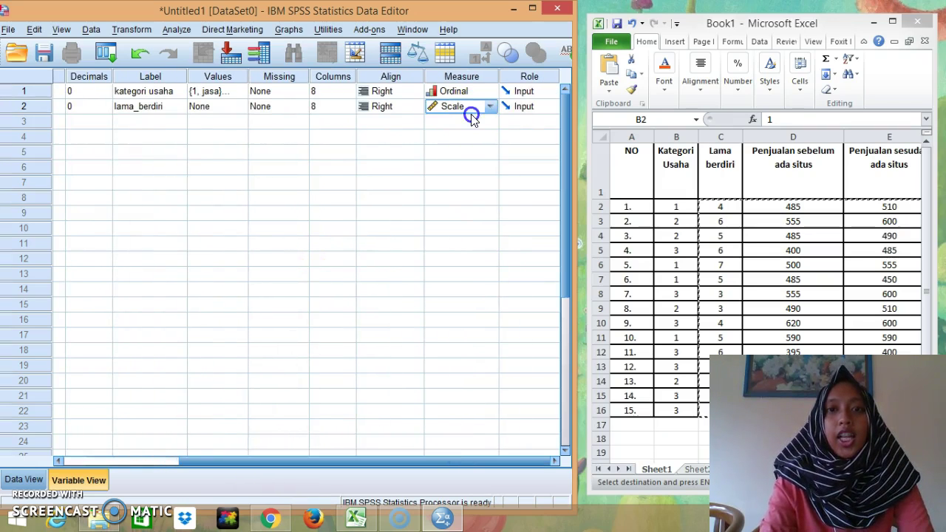
{"action": "left_click", "coordinate": [488, 107]}
{"action": "left_click", "coordinate": [480, 120]}
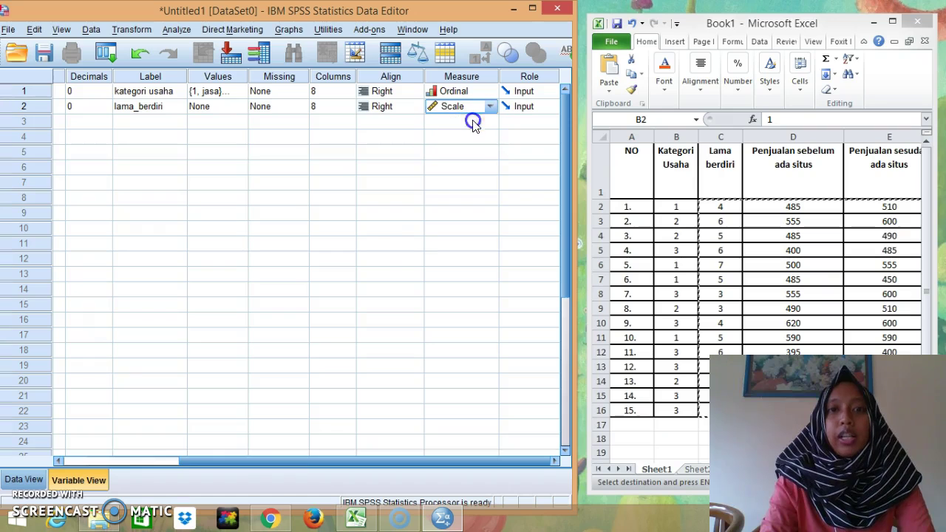
Create a third variable named penjualan_sebelum_ada_situs in the row below lama_berdiri.
{"action": "left_click_drag", "start_coordinate": [234, 465], "coordinate": [74, 462]}
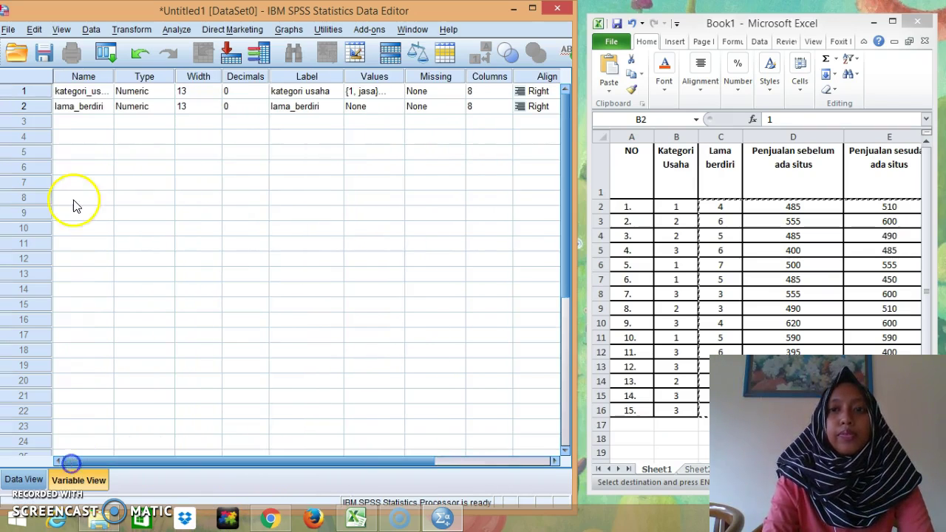
{"action": "left_click", "coordinate": [79, 122]}
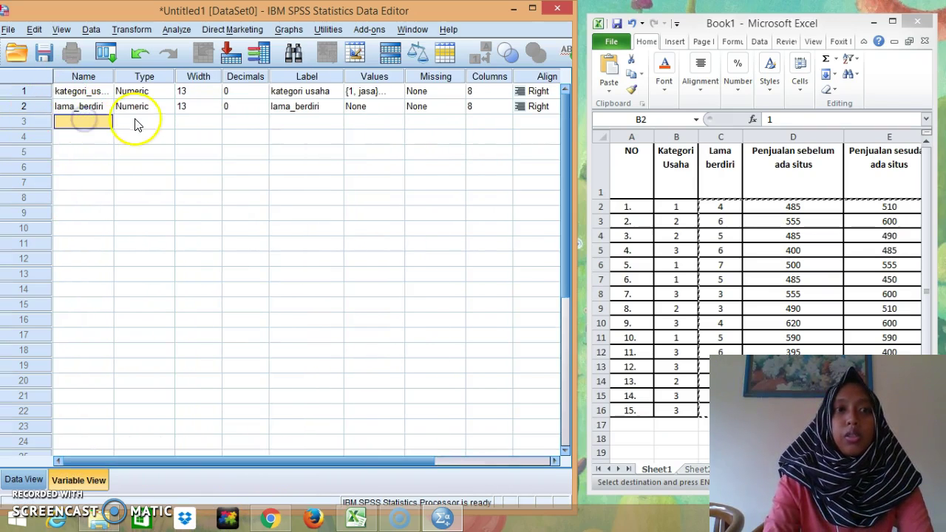
{"action": "type", "text": "penjualan_"}
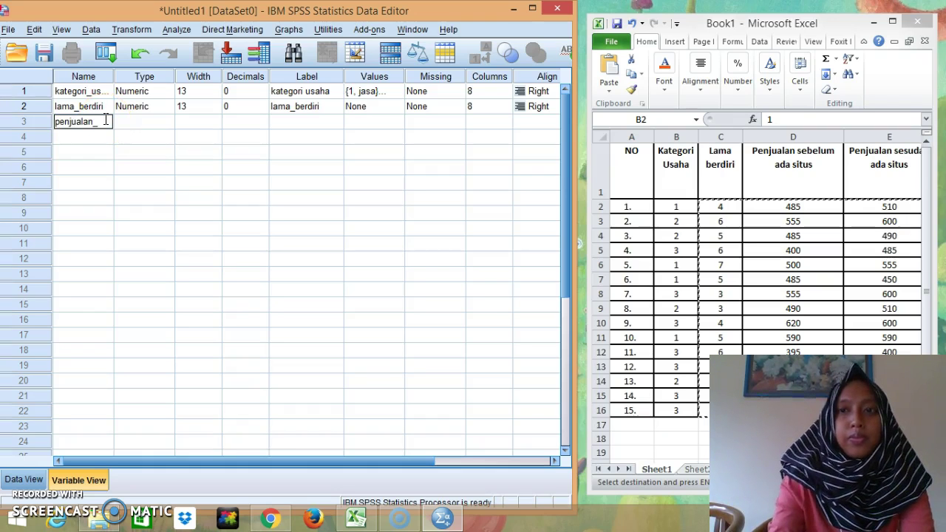
{"action": "type", "text": "sebe"}
{"action": "key", "text": "BackSpace"}
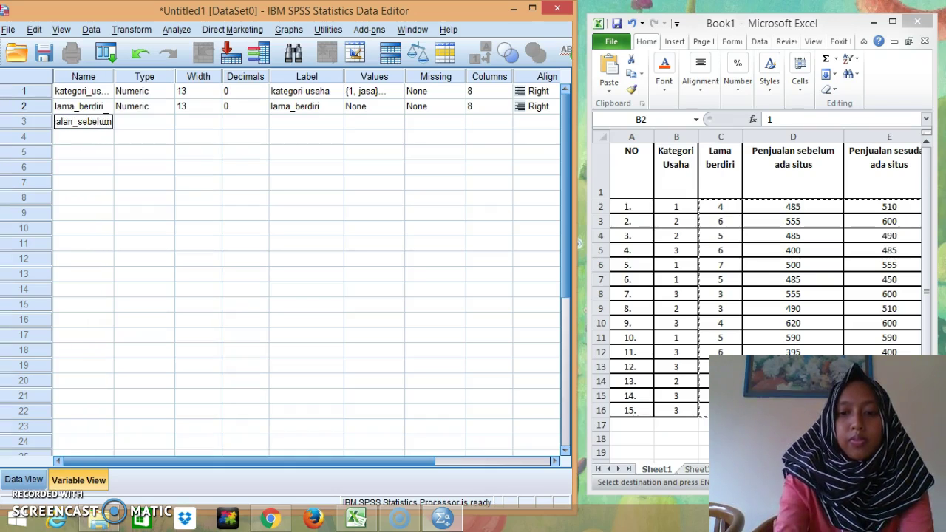
{"action": "type", "text": "elum_ada_situs"}
{"action": "key", "text": "Return"}
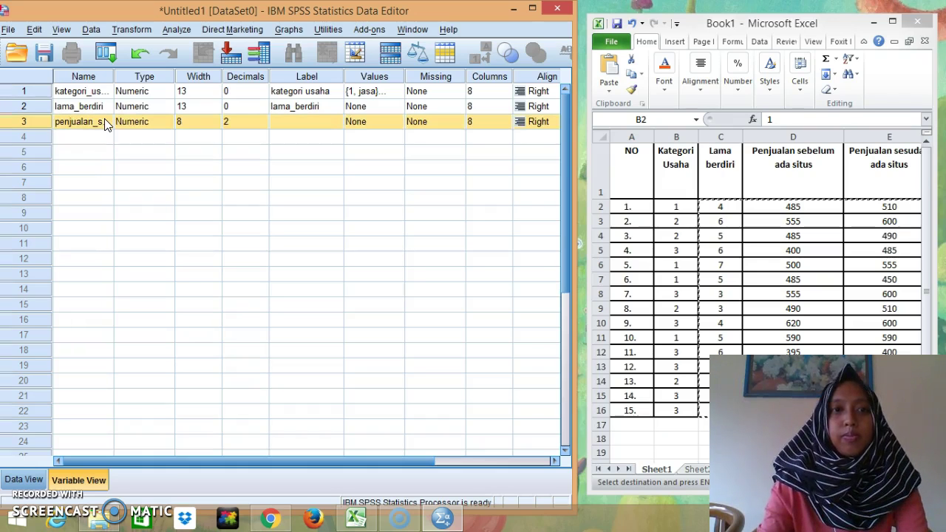
Set the third variable's width to 13 and its decimals to 0.
{"action": "left_click", "coordinate": [194, 122]}
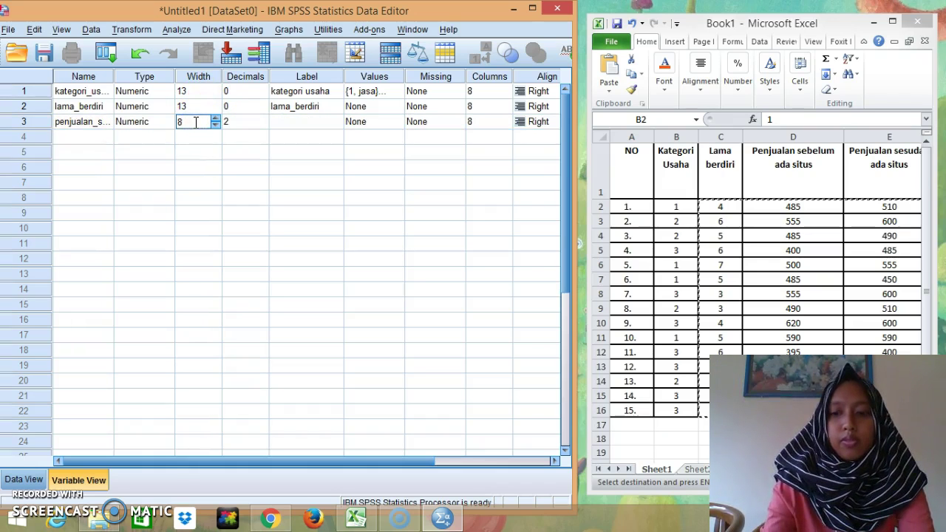
{"action": "type", "text": "13"}
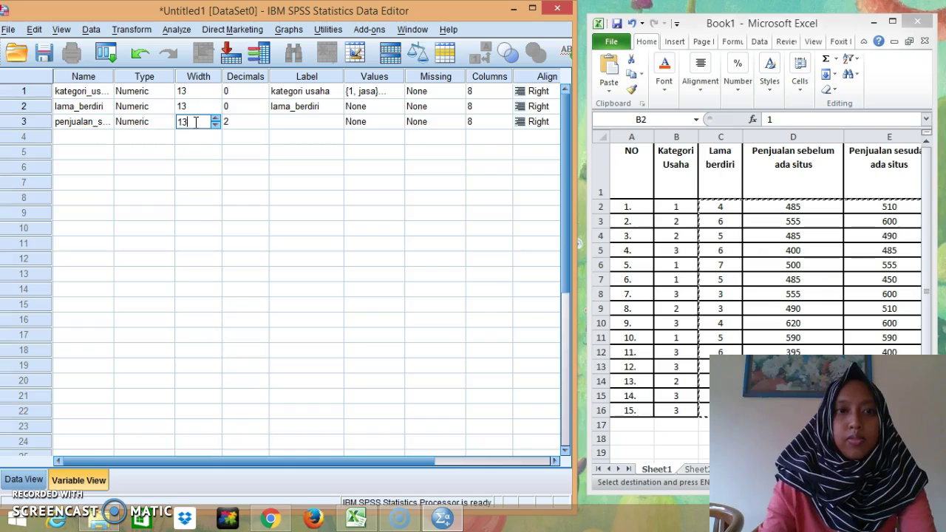
{"action": "left_click", "coordinate": [248, 122]}
{"action": "left_click", "coordinate": [264, 127]}
{"action": "left_click", "coordinate": [264, 127]}
Label the third variable "penjualan sebelum ada situs" and choose Scale as its measurement level.
{"action": "left_click", "coordinate": [296, 122]}
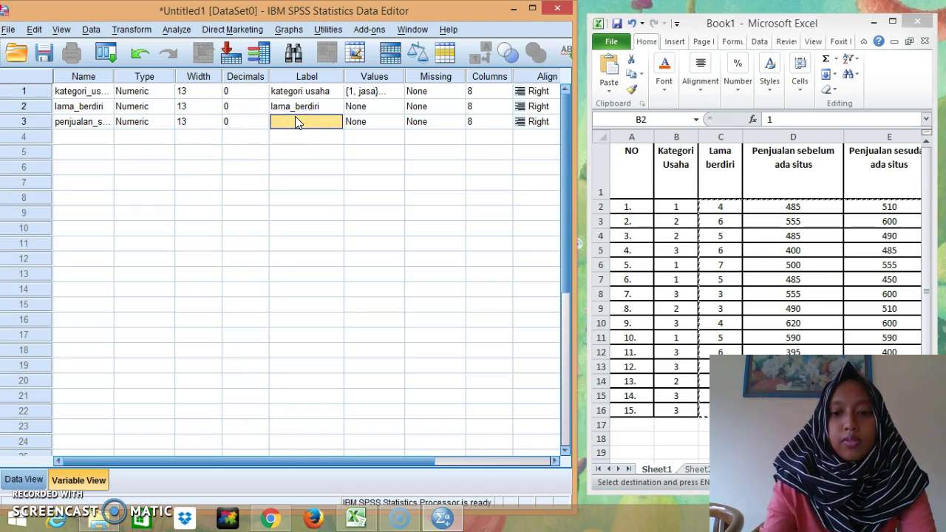
{"action": "type", "text": "pen"}
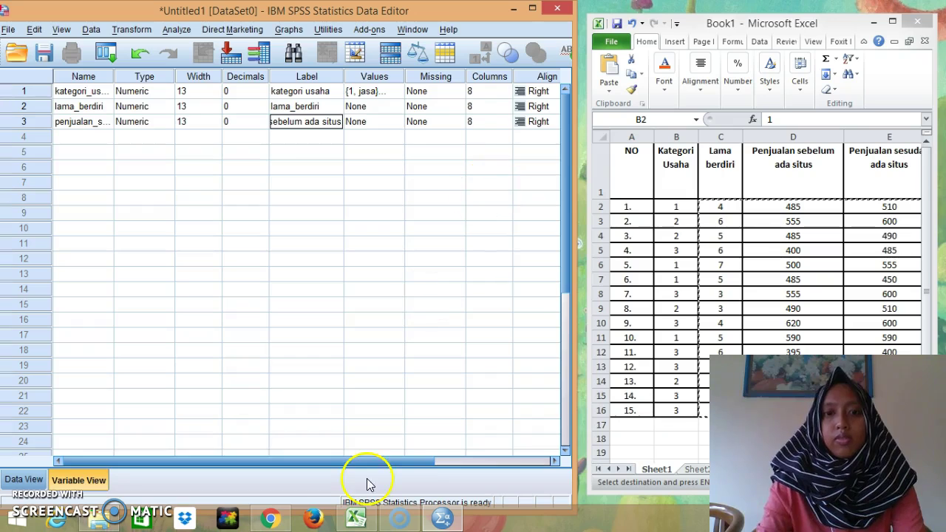
{"action": "left_click_drag", "start_coordinate": [362, 462], "coordinate": [437, 461]}
{"action": "left_click", "coordinate": [508, 122]}
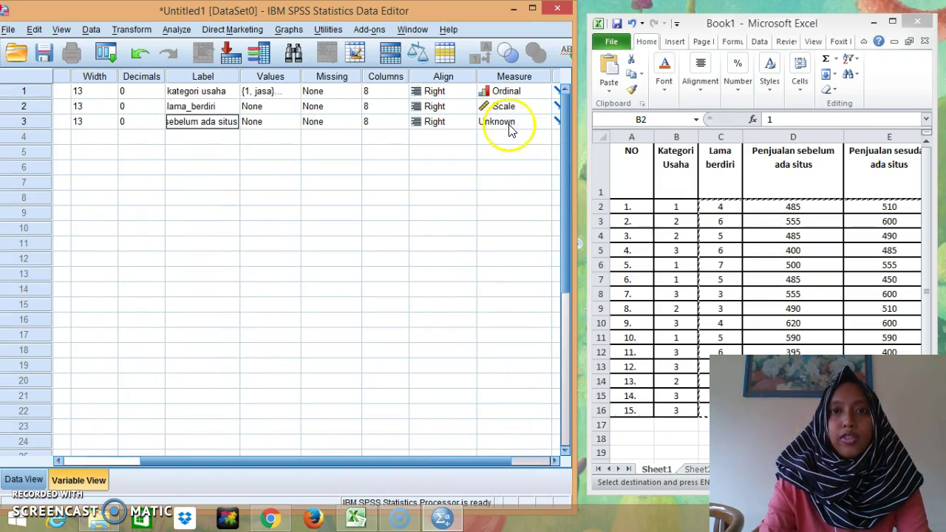
{"action": "left_click", "coordinate": [507, 137]}
Create a fourth variable named penjualan_setelah_ada_situs in the next empty row.
{"action": "left_click_drag", "start_coordinate": [154, 461], "coordinate": [57, 458]}
{"action": "left_click", "coordinate": [76, 143]}
{"action": "type", "text": "penjualan"}
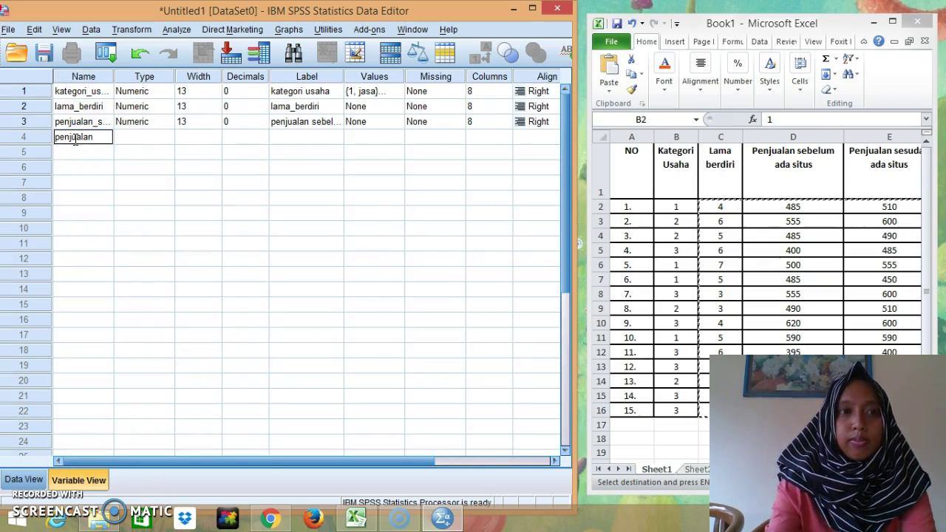
{"action": "type", "text": "_setelah"}
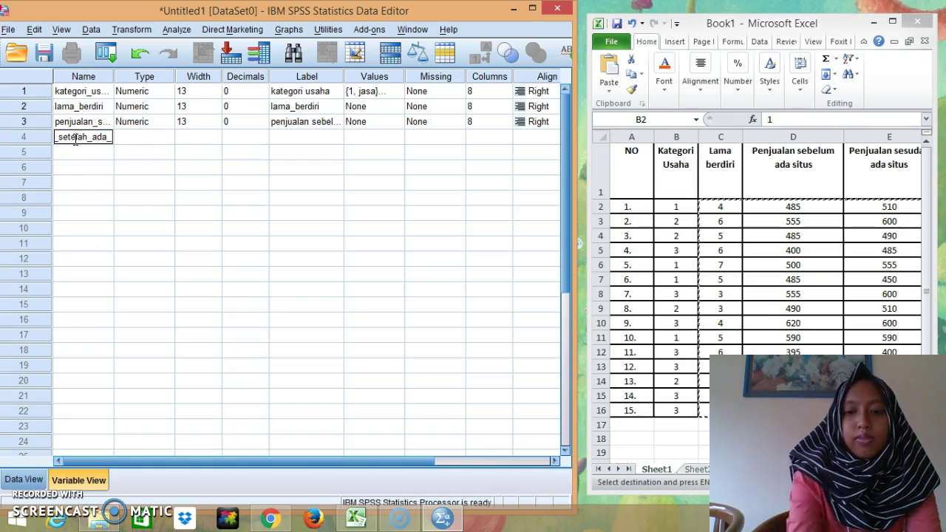
{"action": "left_click", "coordinate": [165, 136]}
Set the fourth variable's width to 13 and its decimals to 0.
{"action": "left_click", "coordinate": [192, 136]}
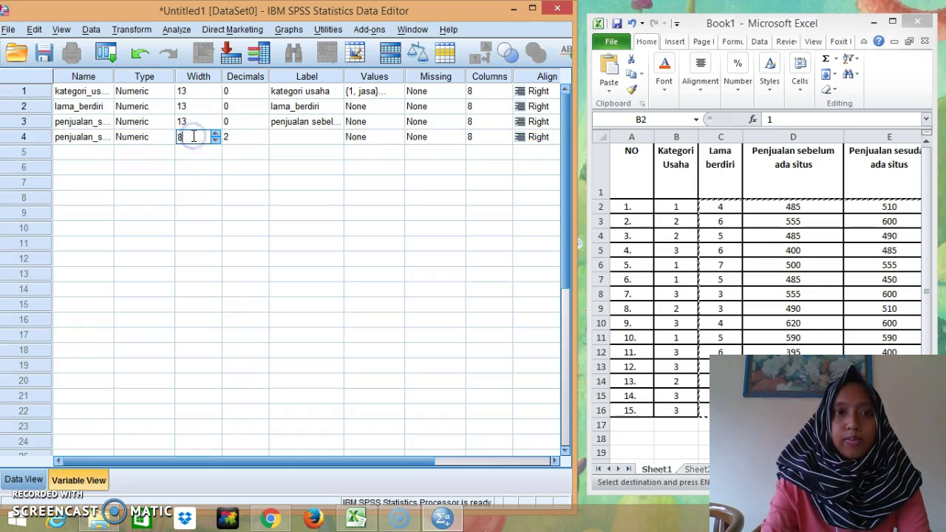
{"action": "type", "text": "13"}
{"action": "left_click", "coordinate": [238, 138]}
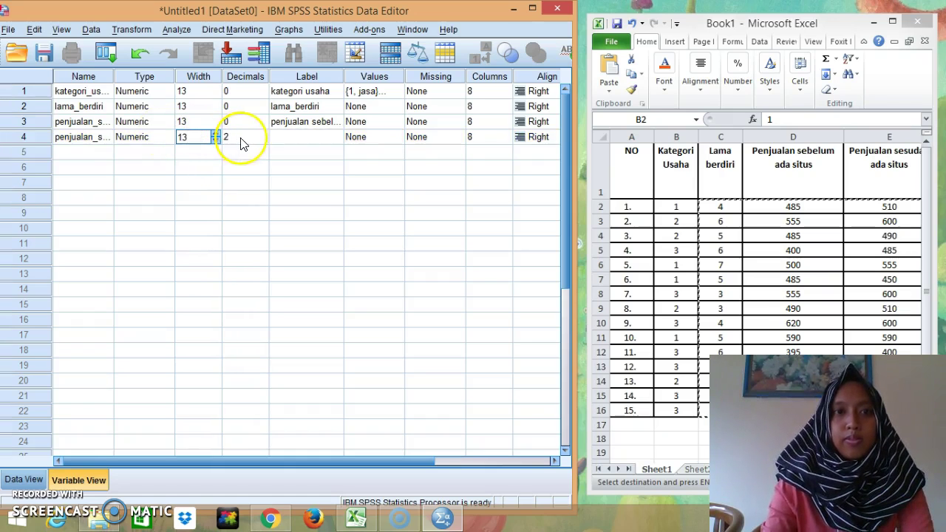
{"action": "left_click", "coordinate": [263, 138]}
{"action": "left_click", "coordinate": [264, 141]}
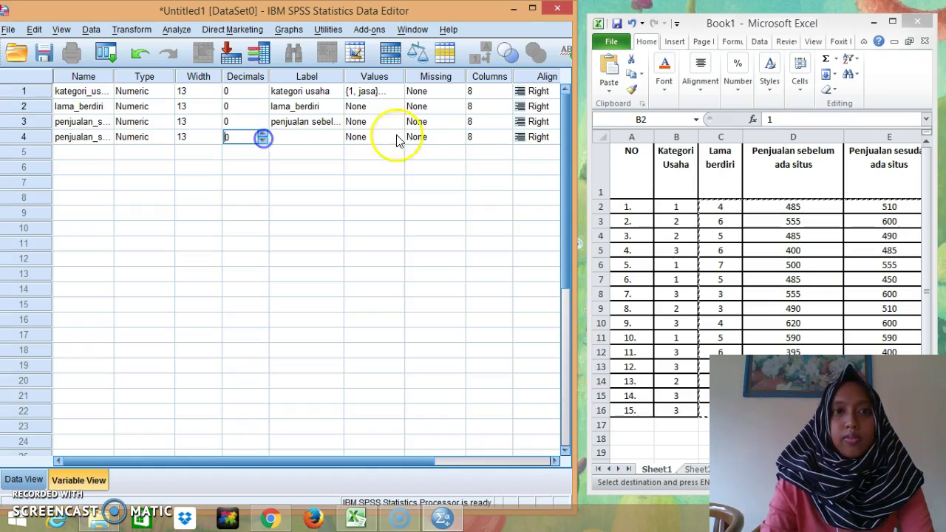
Label the fourth variable "penjualan setelah ada situs" and choose Scale as its measurement level.
{"action": "left_click", "coordinate": [315, 137]}
{"action": "type", "text": "pen"}
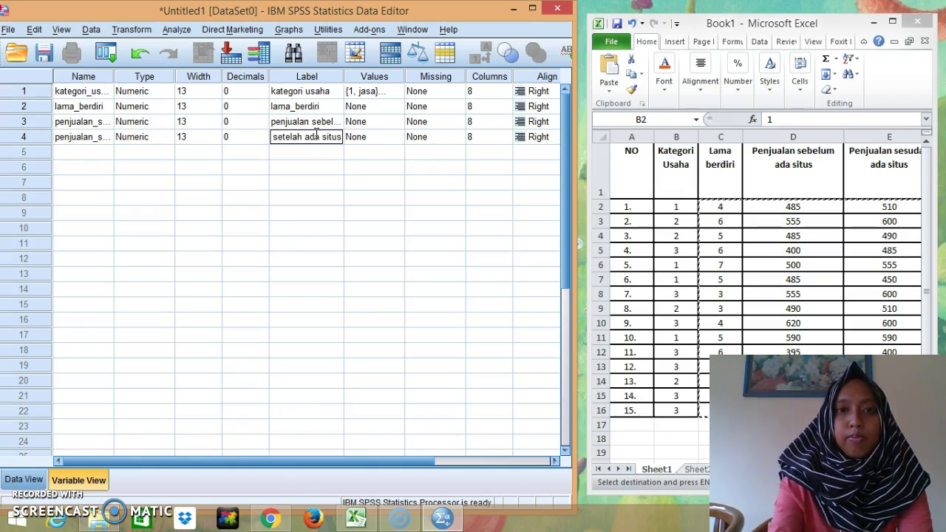
{"action": "left_click", "coordinate": [255, 459]}
{"action": "left_click_drag", "start_coordinate": [255, 458], "coordinate": [387, 454]}
{"action": "left_click", "coordinate": [444, 137]}
{"action": "left_click", "coordinate": [469, 165]}
{"action": "left_click", "coordinate": [443, 138]}
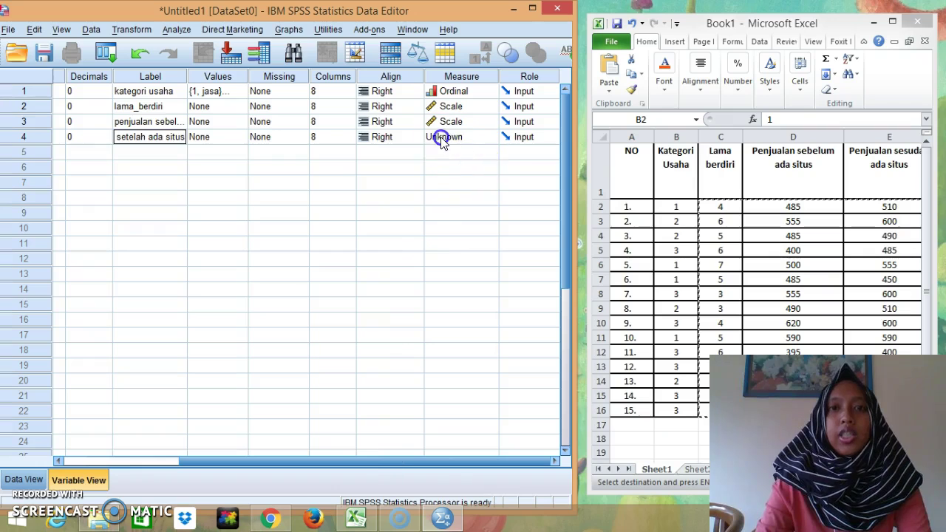
{"action": "left_click", "coordinate": [448, 153]}
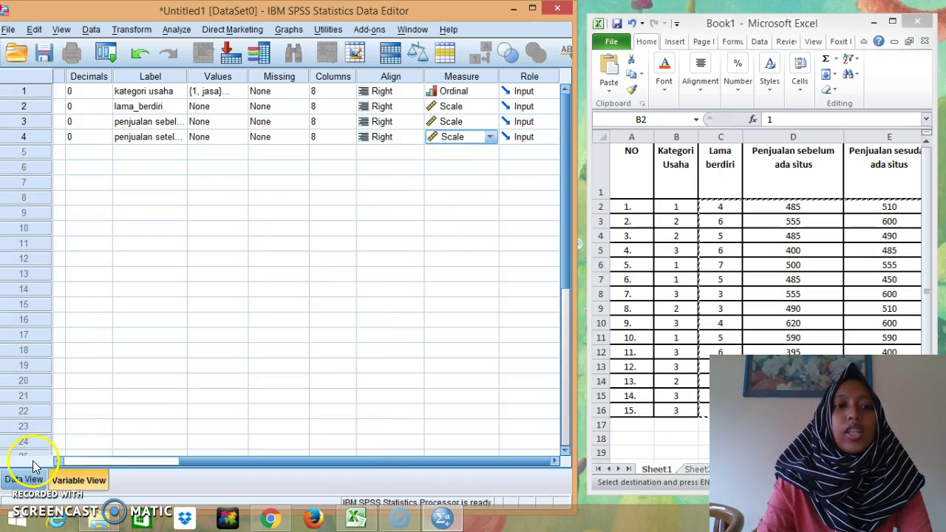
Show the data grid and resize the four variable columns so each full name fits on one line.
{"action": "left_click_drag", "start_coordinate": [212, 458], "coordinate": [80, 463]}
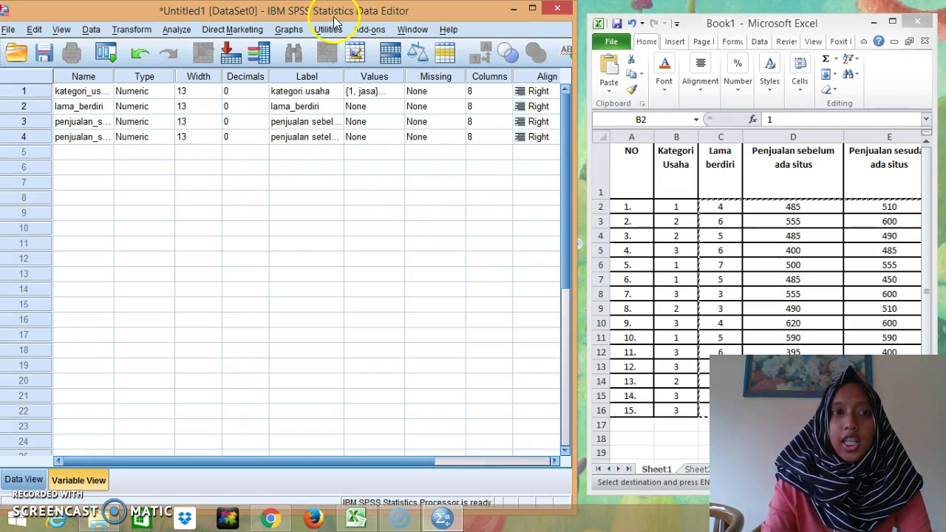
{"action": "left_click", "coordinate": [22, 480]}
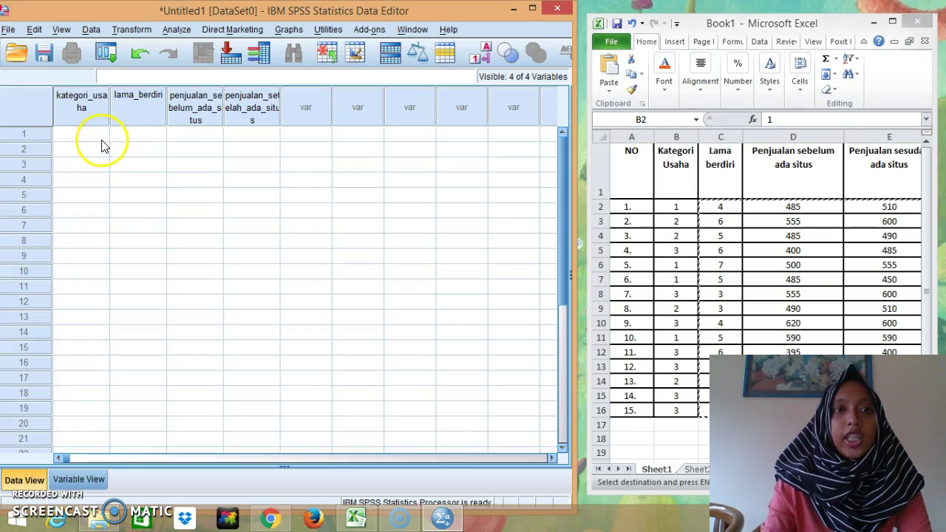
{"action": "left_click_drag", "start_coordinate": [111, 103], "coordinate": [416, 84]}
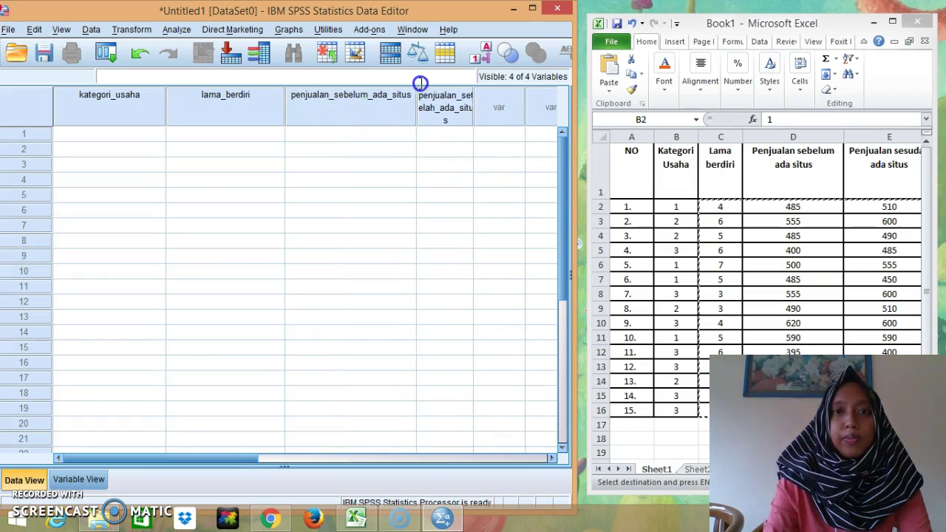
{"action": "left_click_drag", "start_coordinate": [474, 96], "coordinate": [535, 90]}
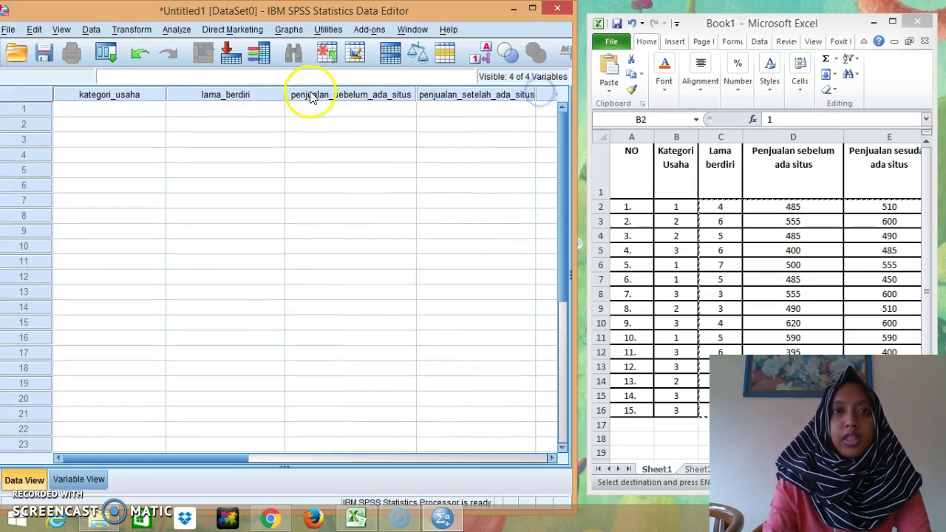
{"action": "left_click_drag", "start_coordinate": [283, 94], "coordinate": [234, 97]}
{"action": "left_click", "coordinate": [95, 111]}
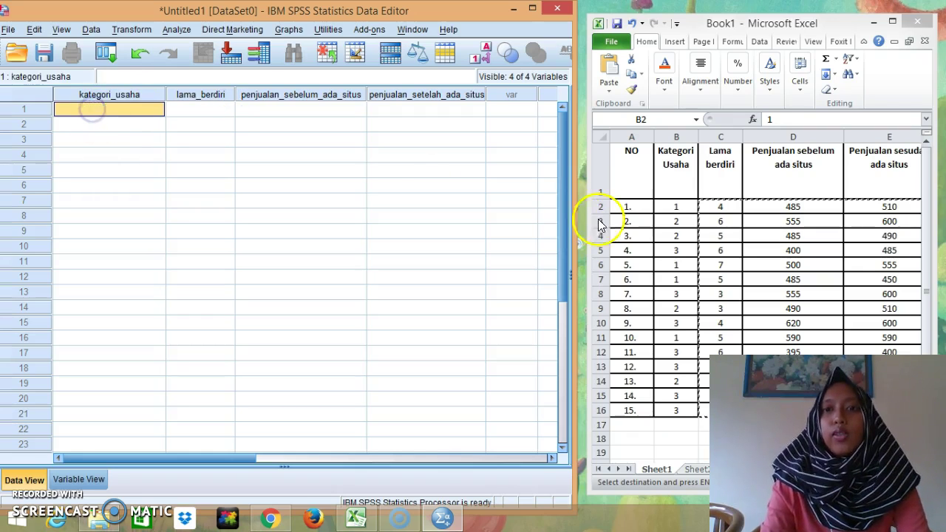
{"action": "double_click", "coordinate": [679, 207]}
{"action": "left_click", "coordinate": [689, 332]}
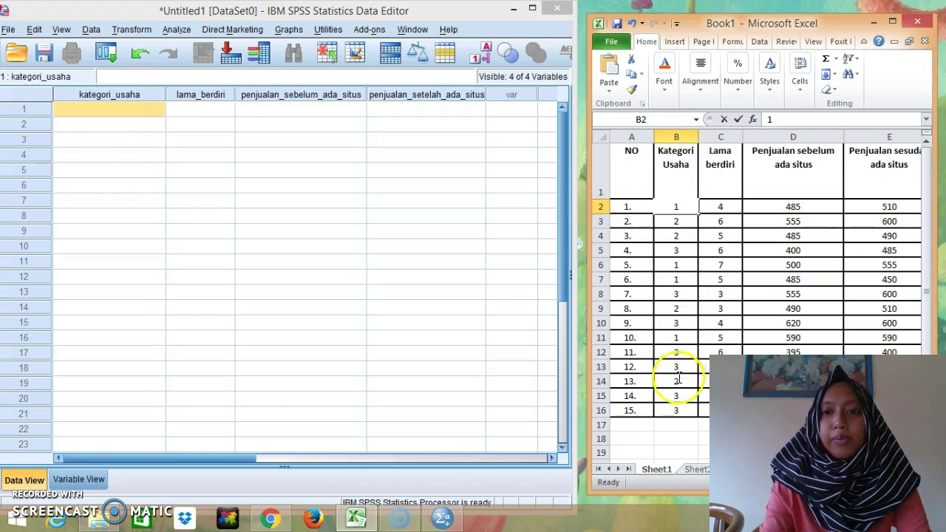
{"action": "key", "text": "F2"}
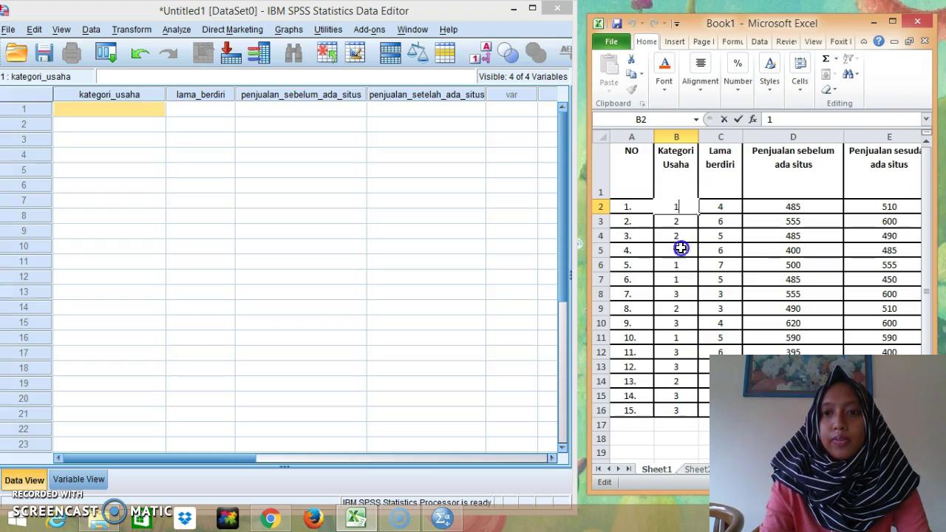
{"action": "left_click", "coordinate": [739, 228]}
Copy the Kategori Usaha values in B2:B16 from Excel and paste them into the SPSS kategori_usaha column starting at row 1.
{"action": "left_click_drag", "start_coordinate": [676, 207], "coordinate": [678, 405]}
{"action": "right_click", "coordinate": [678, 405]}
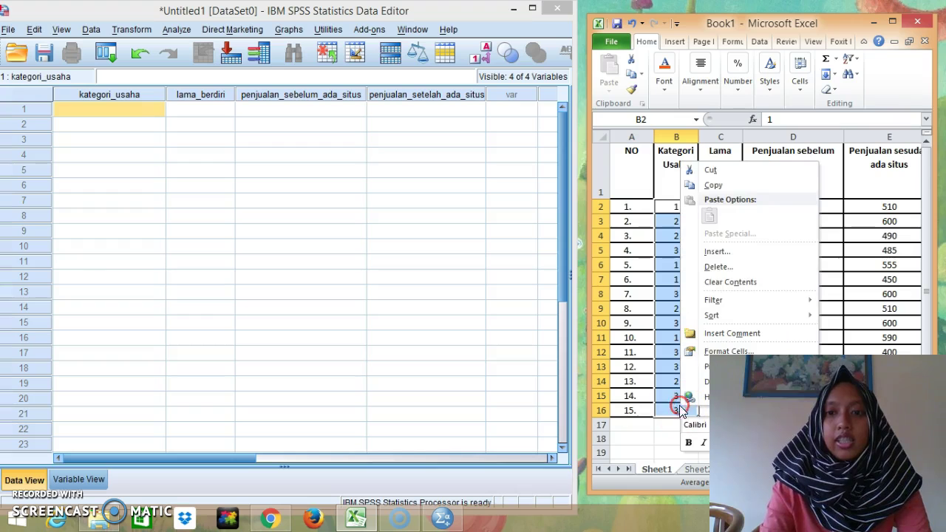
{"action": "left_click", "coordinate": [703, 186]}
{"action": "left_click", "coordinate": [95, 111]}
{"action": "right_click", "coordinate": [94, 113]}
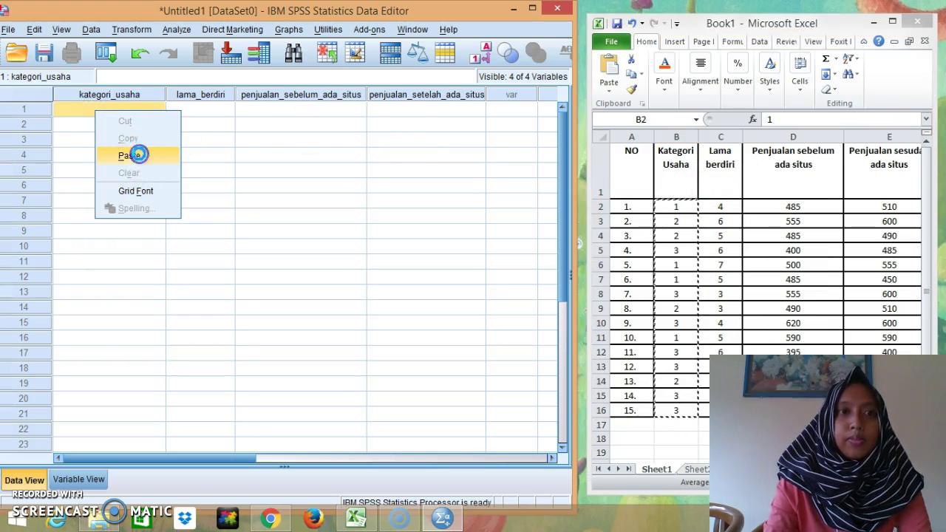
{"action": "left_click", "coordinate": [138, 154]}
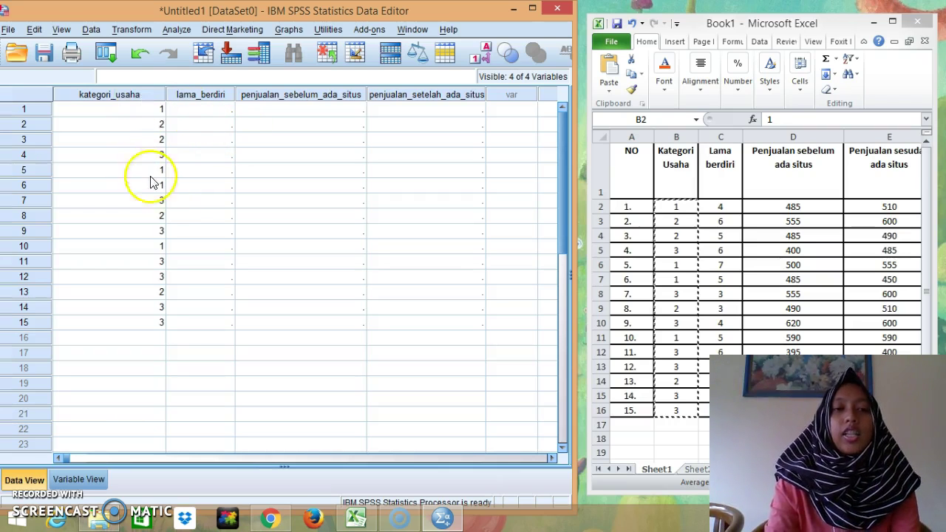
Review the variable definitions and briefly display the kategori_usaha data as value labels before returning to numeric codes.
{"action": "left_click", "coordinate": [72, 481]}
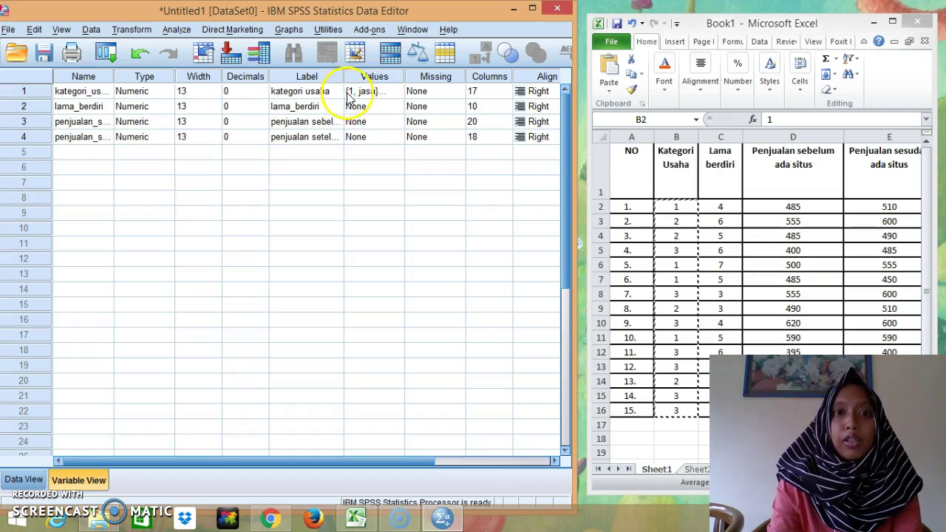
{"action": "left_click", "coordinate": [25, 479]}
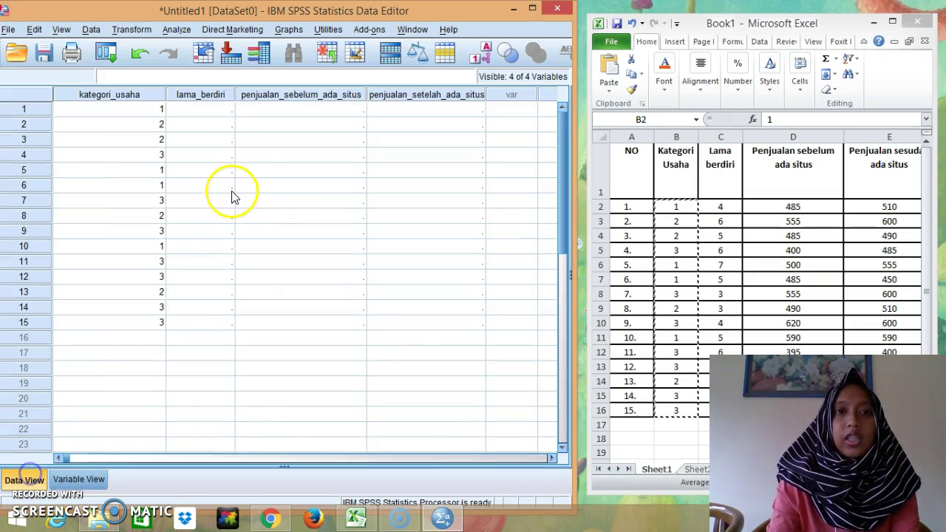
{"action": "left_click", "coordinate": [479, 54]}
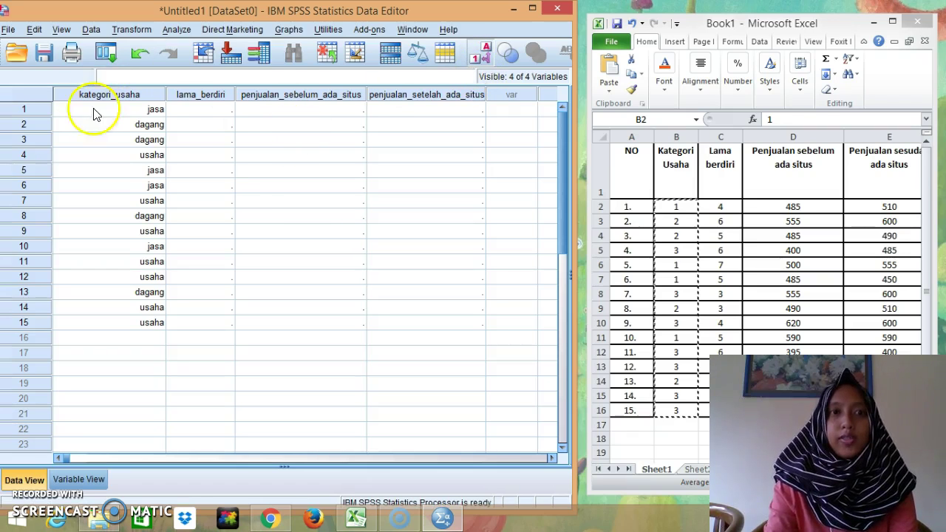
{"action": "left_click", "coordinate": [481, 53]}
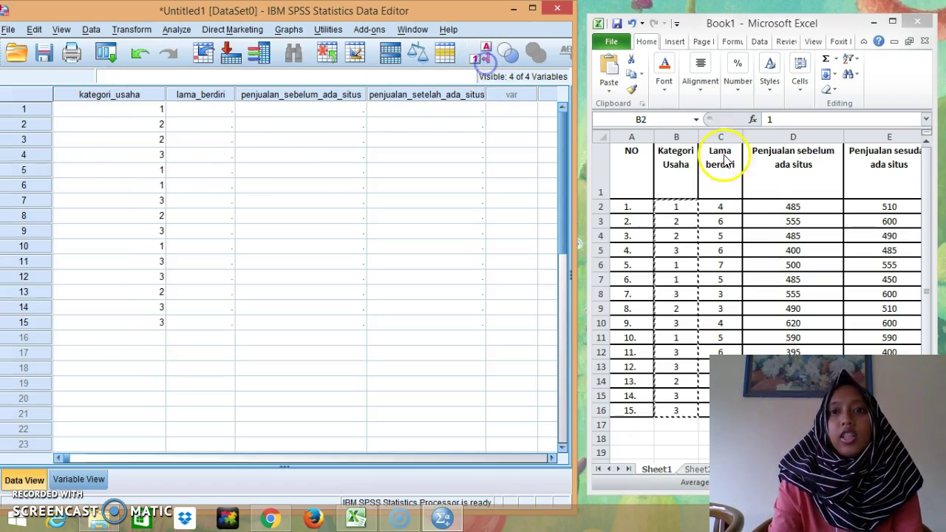
Copy the Excel values in C2:E16 and paste them into the SPSS grid starting at row 1 of lama_berdiri.
{"action": "left_click", "coordinate": [706, 206]}
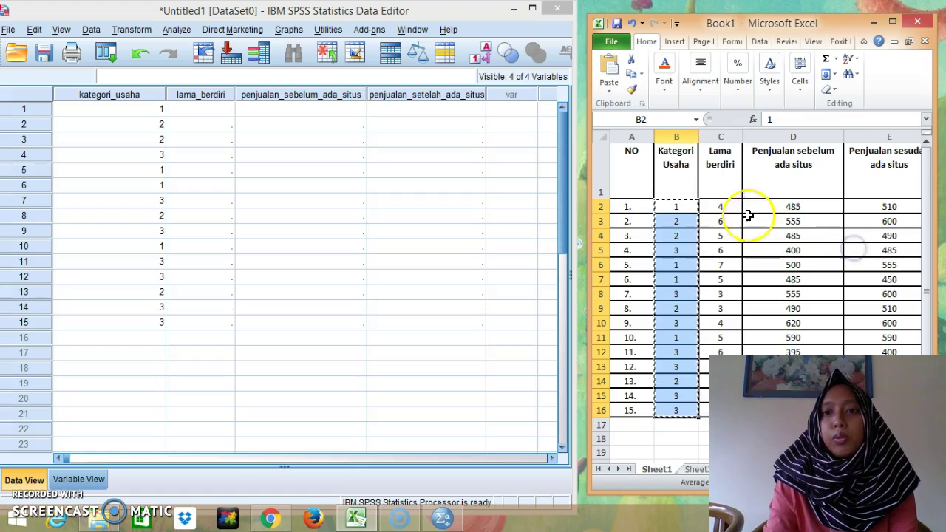
{"action": "left_click", "coordinate": [739, 212]}
{"action": "left_click_drag", "start_coordinate": [755, 212], "coordinate": [889, 410]}
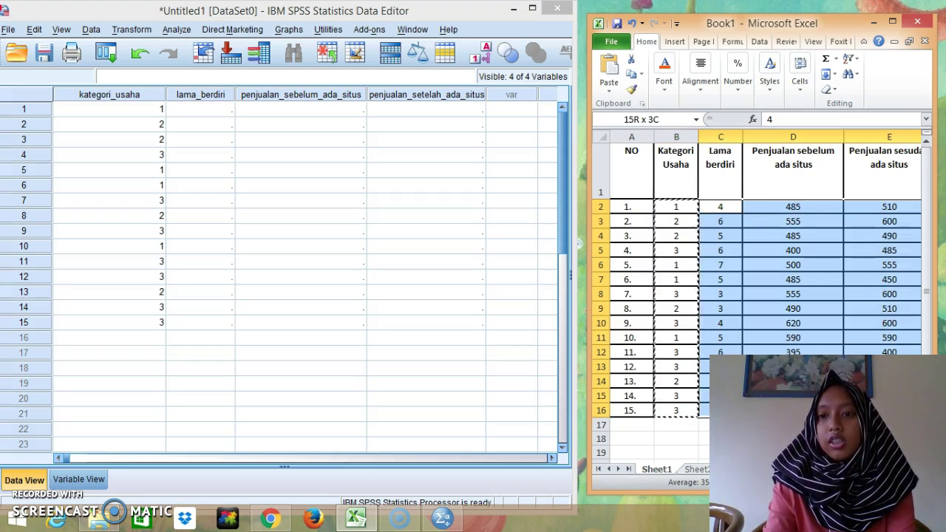
{"action": "right_click", "coordinate": [730, 233]}
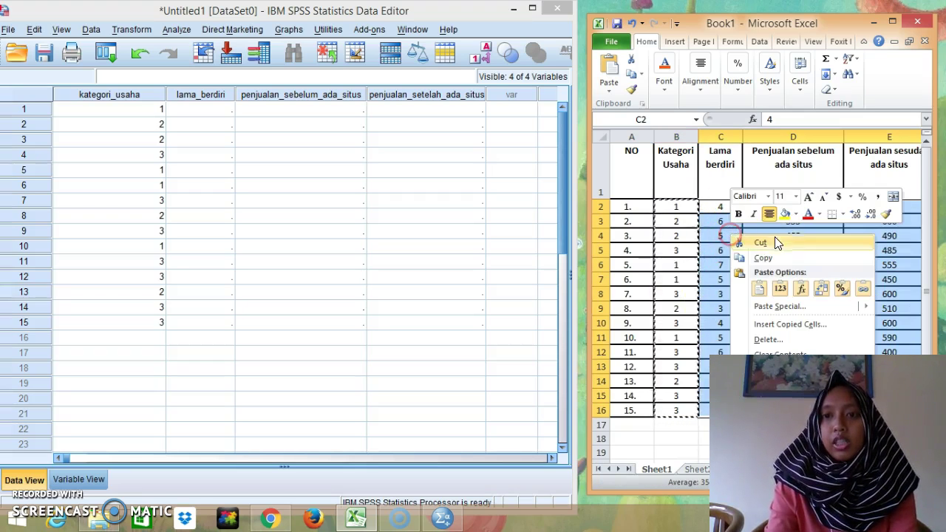
{"action": "left_click", "coordinate": [757, 258]}
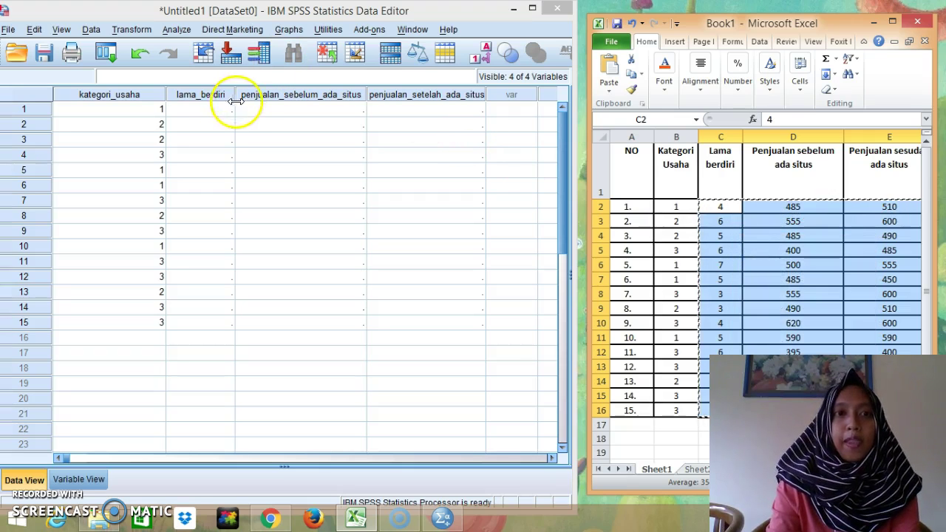
{"action": "left_click", "coordinate": [213, 109]}
{"action": "right_click", "coordinate": [212, 109]}
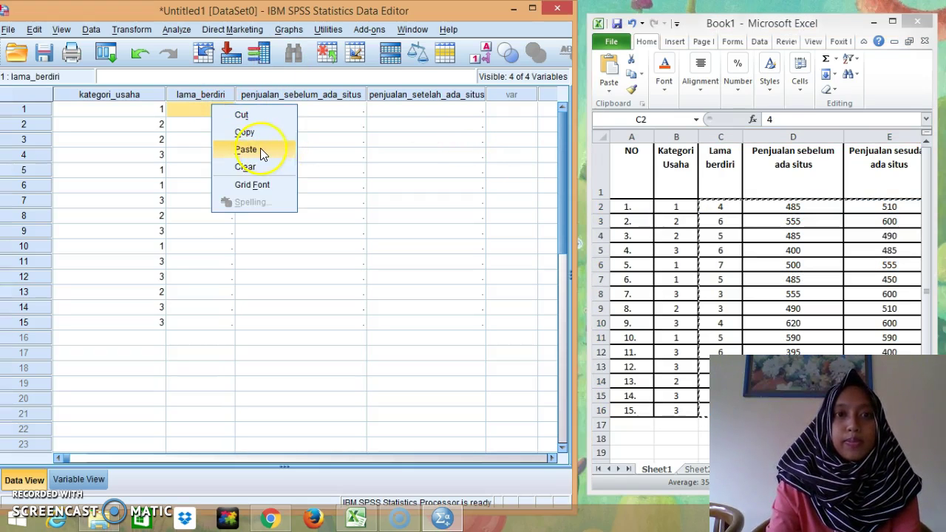
{"action": "left_click", "coordinate": [260, 152]}
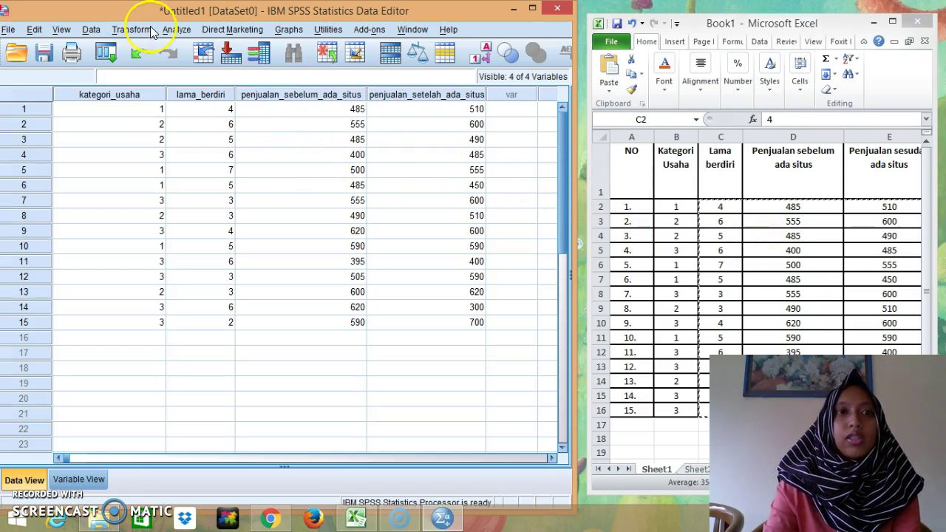
Maximize the SPSS data window and run a two-tailed bivariate Pearson correlation on all four variables, with significant correlations flagged.
{"action": "left_click", "coordinate": [532, 9]}
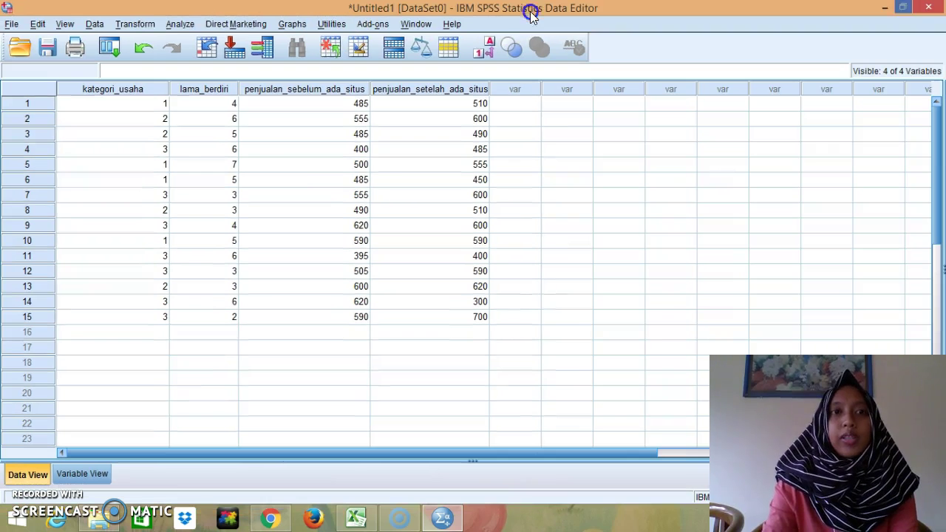
{"action": "left_click", "coordinate": [178, 27]}
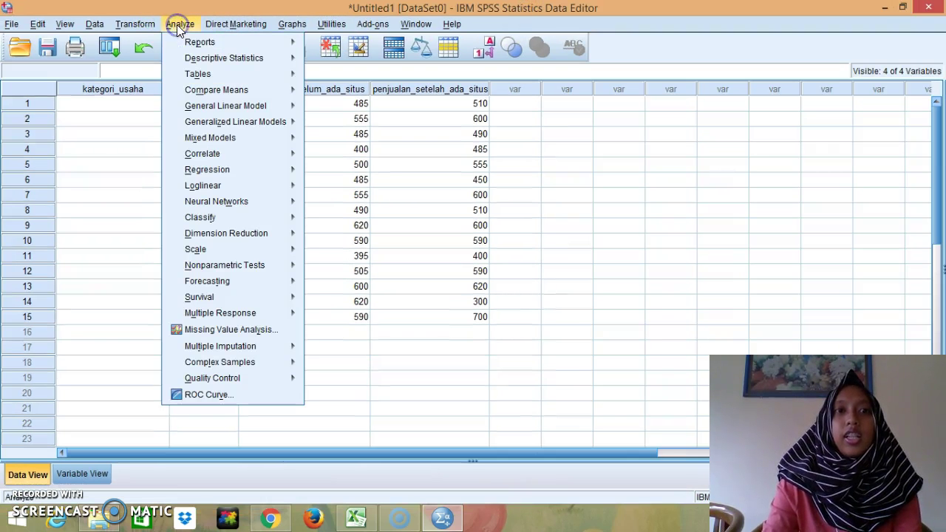
{"action": "left_click", "coordinate": [214, 155]}
{"action": "left_click", "coordinate": [333, 158]}
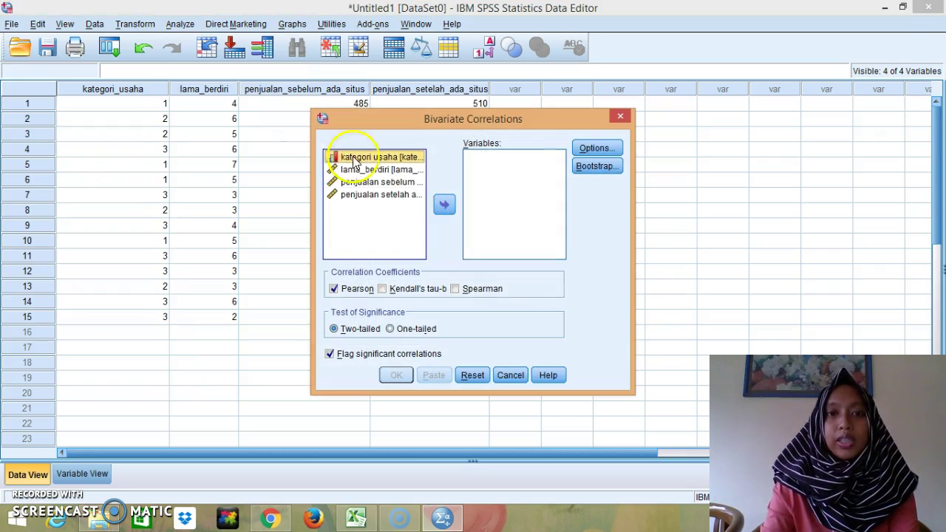
{"action": "key", "text": "shift+Down"}
{"action": "key", "text": "shift+Down"}
{"action": "key", "text": "shift+Down"}
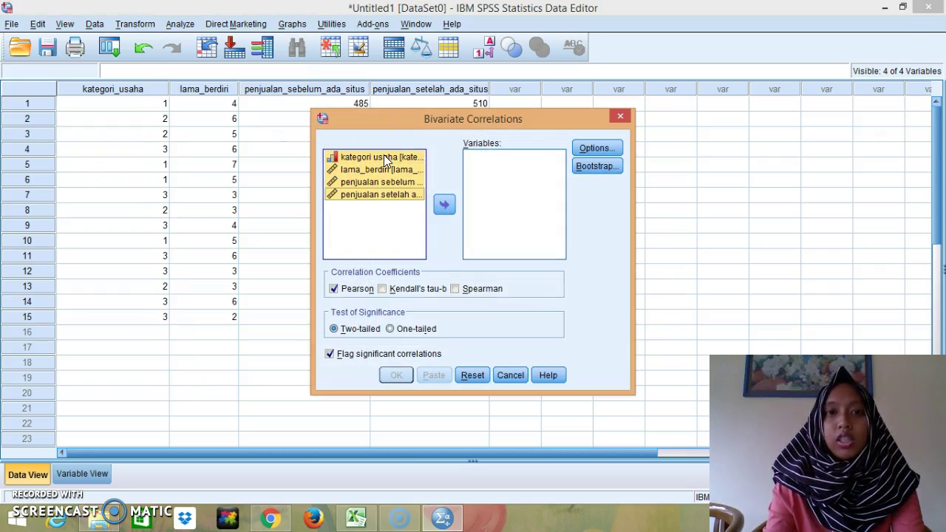
{"action": "left_click", "coordinate": [447, 204]}
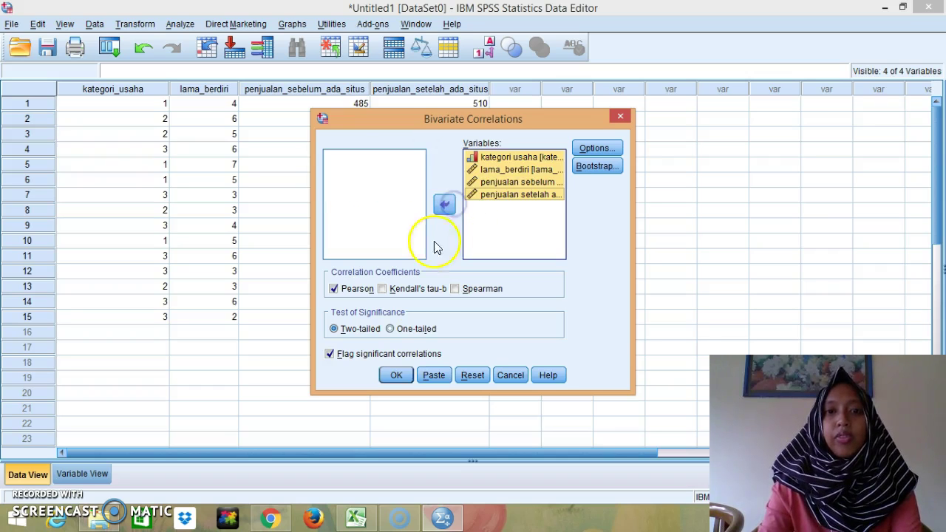
{"action": "left_click", "coordinate": [400, 376]}
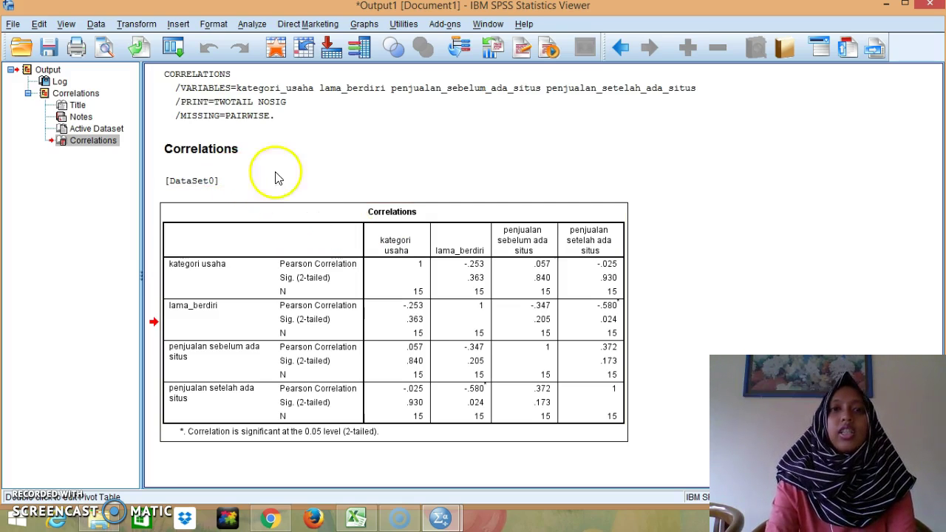
Minimize the correlation output, the SPSS data window and the Excel workbook to return to the desktop.
{"action": "left_click", "coordinate": [889, 7]}
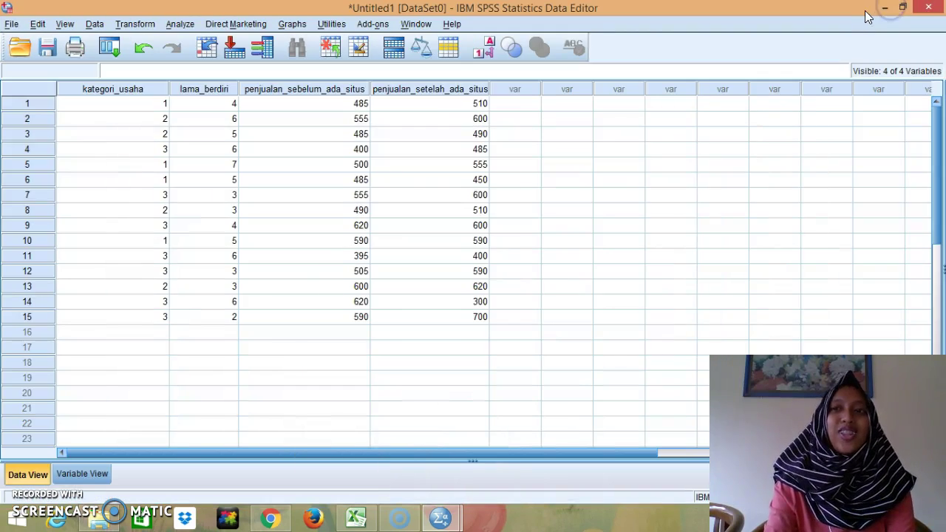
{"action": "left_click", "coordinate": [881, 8]}
{"action": "left_click", "coordinate": [873, 10]}
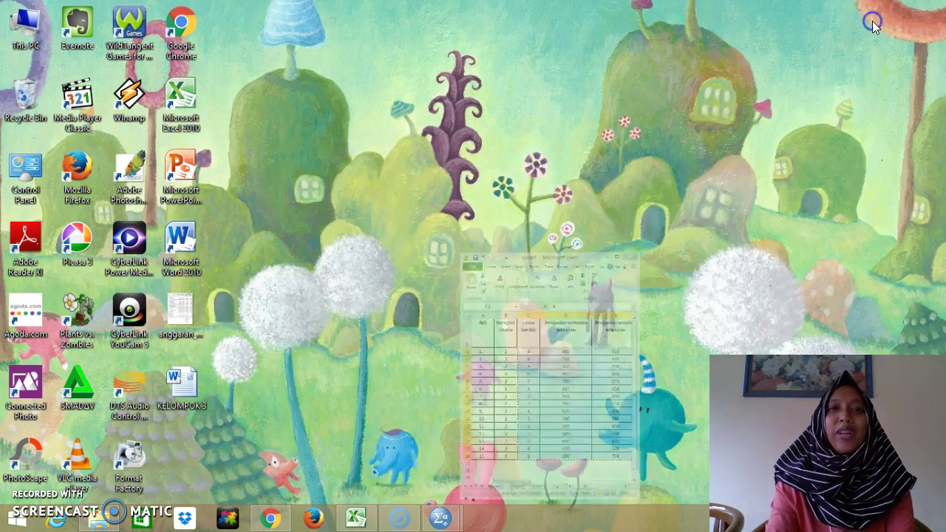